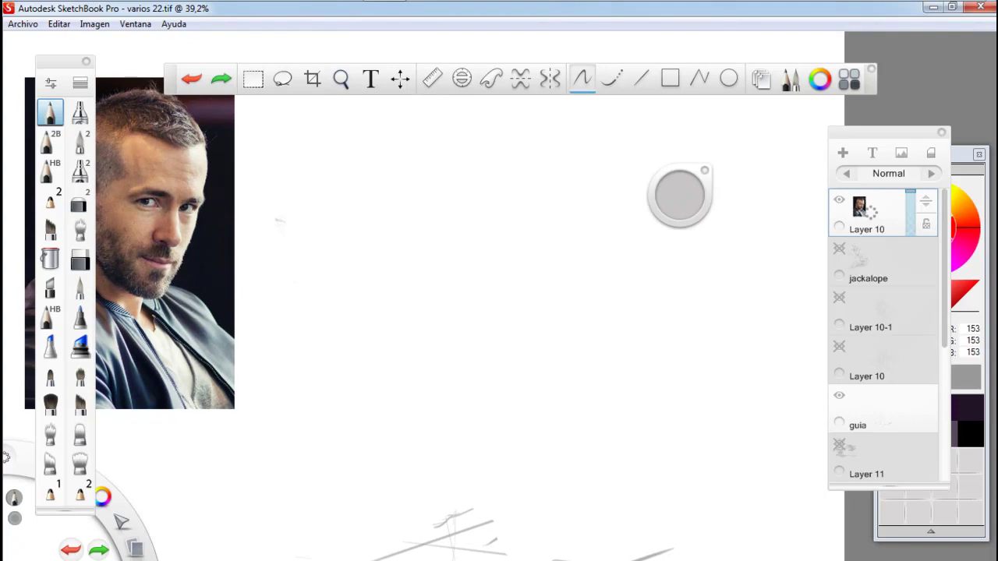
Rough in a first head outline with light pencil strokes in the canvas centre.
left_click_drag(462, 330, 529, 380)
mouse_move(477, 360)
left_mouse_down()
mouse_move(524, 273)
mouse_move(524, 304)
left_mouse_up()
left_click_drag(520, 279, 559, 338)
left_click_drag(583, 342, 617, 338)
left_click_drag(621, 167, 591, 335)
left_click_drag(660, 267, 616, 352)
left_click_drag(524, 230, 631, 352)
left_click_drag(513, 212, 636, 109)
mouse_move(524, 117)
left_mouse_down()
mouse_move(661, 180)
mouse_move(596, 378)
left_mouse_up()
left_click_drag(549, 333, 623, 351)
left_click_drag(530, 170, 503, 237)
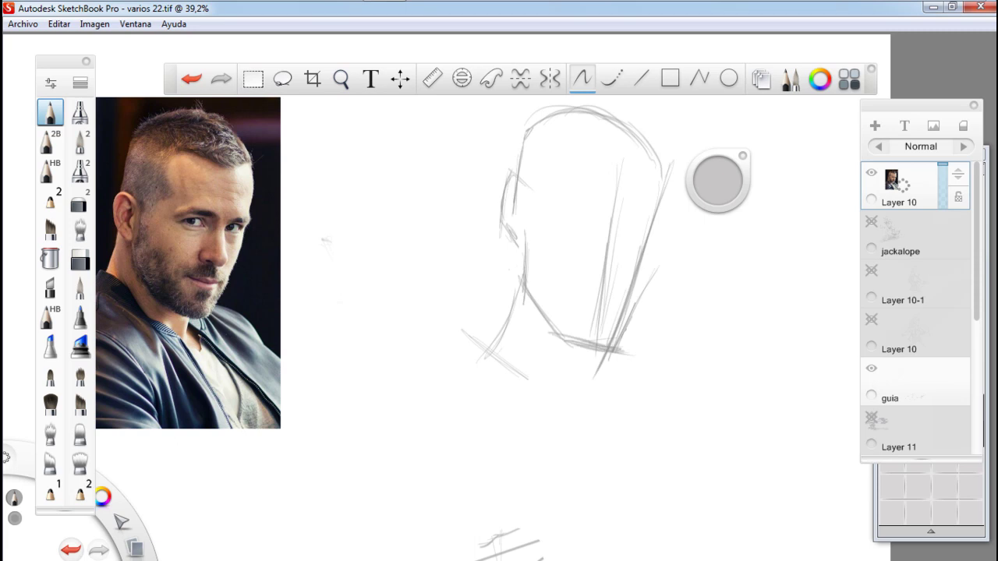
Lasso the head sketch, then undo the first head attempt with Ctrl+Z.
left_click(282, 79)
left_click_drag(468, 417, 437, 366)
left_click_drag(569, 286, 451, 384)
key("ctrl+z")
key("ctrl+z")
key("ctrl+z")
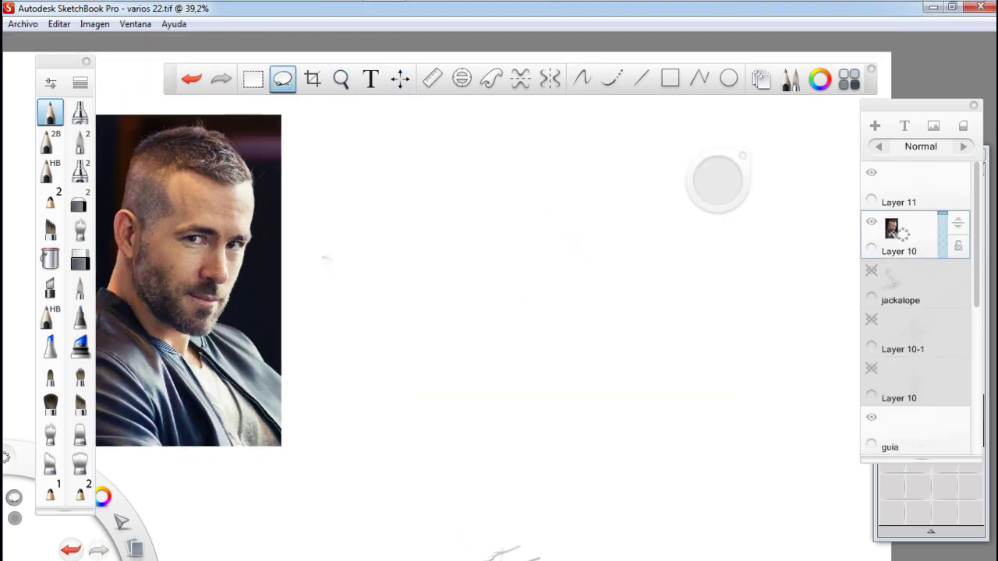
key("ctrl+z")
key("ctrl+z")
Sketch the head profile outline and block in the skull circles and jaw.
left_click_drag(602, 371, 675, 226)
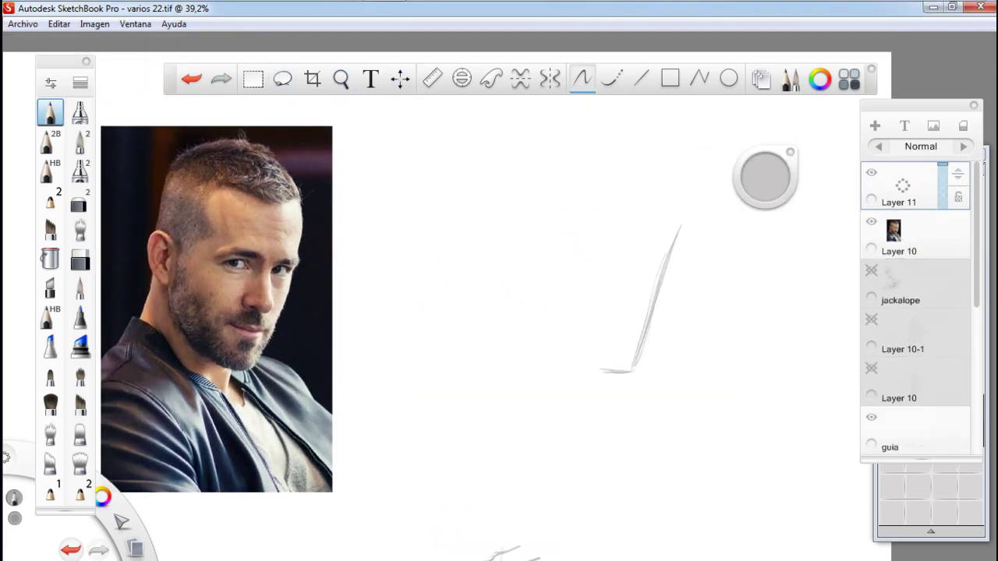
left_click_drag(605, 122, 674, 228)
left_click_drag(641, 262, 691, 221)
left_click_drag(673, 234, 633, 367)
key("ctrl+z")
key("ctrl+z")
key("ctrl+z")
mouse_move(569, 148)
left_mouse_down()
mouse_move(515, 234)
mouse_move(562, 285)
left_mouse_up()
left_click_drag(639, 250, 609, 380)
left_click_drag(499, 305, 605, 378)
left_click_drag(503, 257, 548, 443)
Add neck and ear outlines, face-centre and brow guides, and darken the jaw and chin.
left_click_drag(495, 364, 558, 465)
left_click_drag(485, 267, 439, 354)
left_click_drag(481, 212, 479, 269)
mouse_move(499, 215)
left_mouse_down()
mouse_move(468, 328)
mouse_move(592, 144)
left_mouse_up()
left_click_drag(615, 223, 593, 334)
mouse_move(548, 244)
left_mouse_down()
mouse_move(645, 262)
mouse_move(610, 354)
left_mouse_up()
mouse_move(602, 353)
left_mouse_down()
mouse_move(550, 384)
mouse_move(566, 383)
left_mouse_up()
left_click_drag(502, 276, 546, 370)
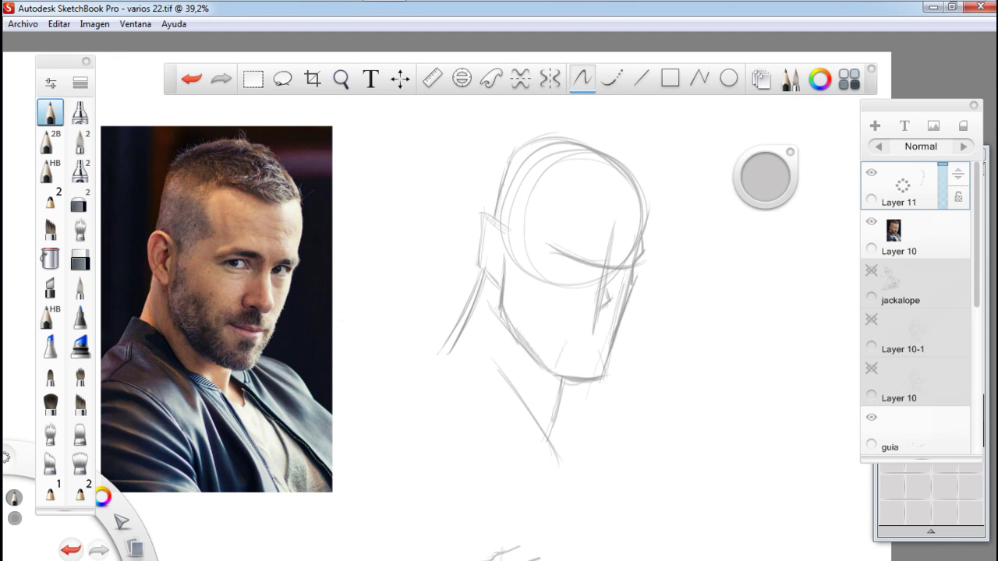
Draw the ear, neck, shoulder and collar lines and strengthen the skull outline.
mouse_move(482, 213)
left_mouse_down()
mouse_move(502, 273)
mouse_move(477, 307)
left_mouse_up()
left_click_drag(485, 270, 441, 379)
left_click_drag(464, 323, 517, 391)
left_click_drag(442, 360, 528, 426)
left_click_drag(521, 362, 551, 436)
left_click_drag(558, 390, 581, 453)
left_click_drag(611, 360, 657, 443)
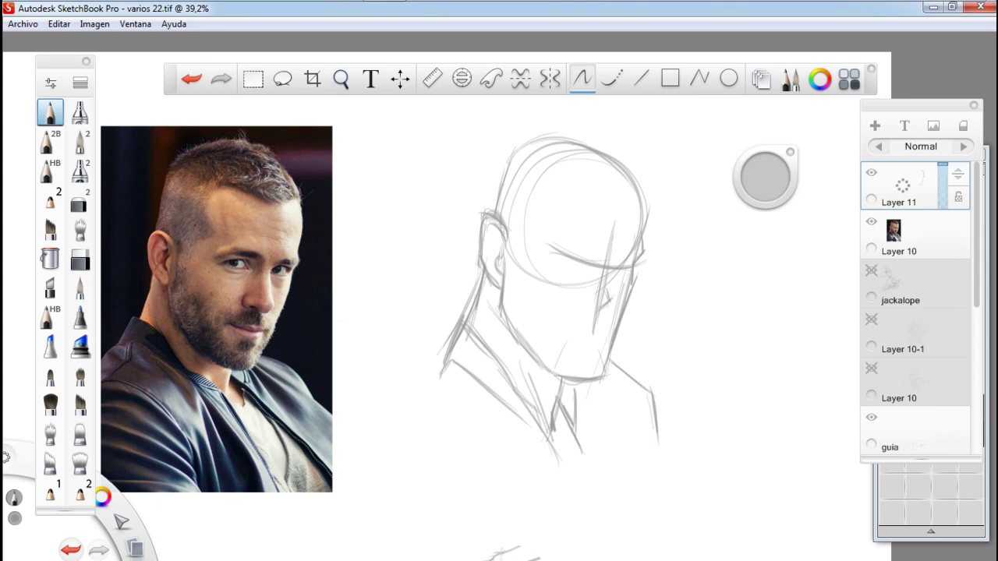
left_click_drag(460, 320, 418, 415)
left_click_drag(469, 276, 507, 389)
left_click_drag(495, 210, 644, 195)
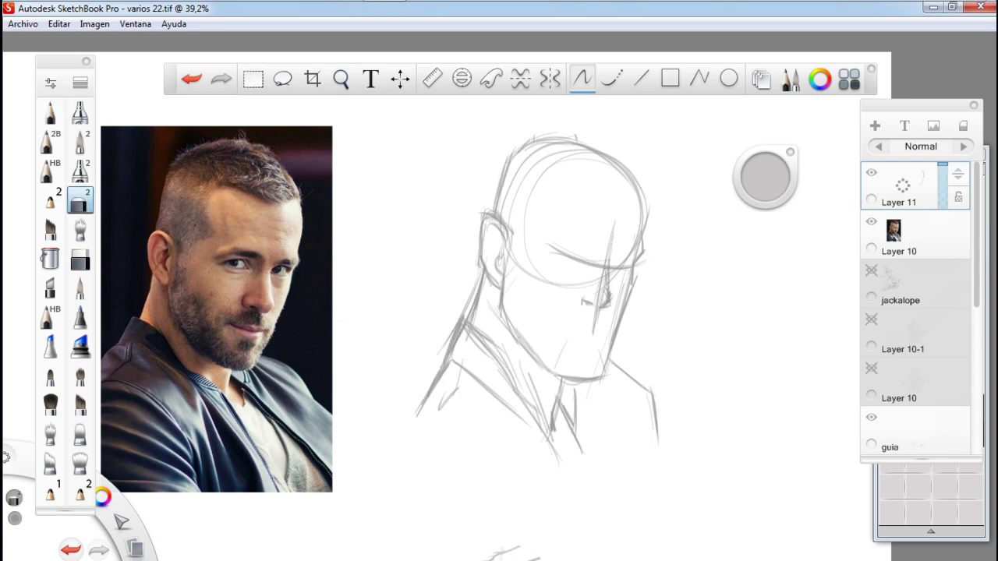
Erase a stray mark near the nose, then sketch the brow, nose-jaw line, forehead and hair.
left_click_drag(599, 289, 618, 304)
left_click_drag(779, 195, 754, 229)
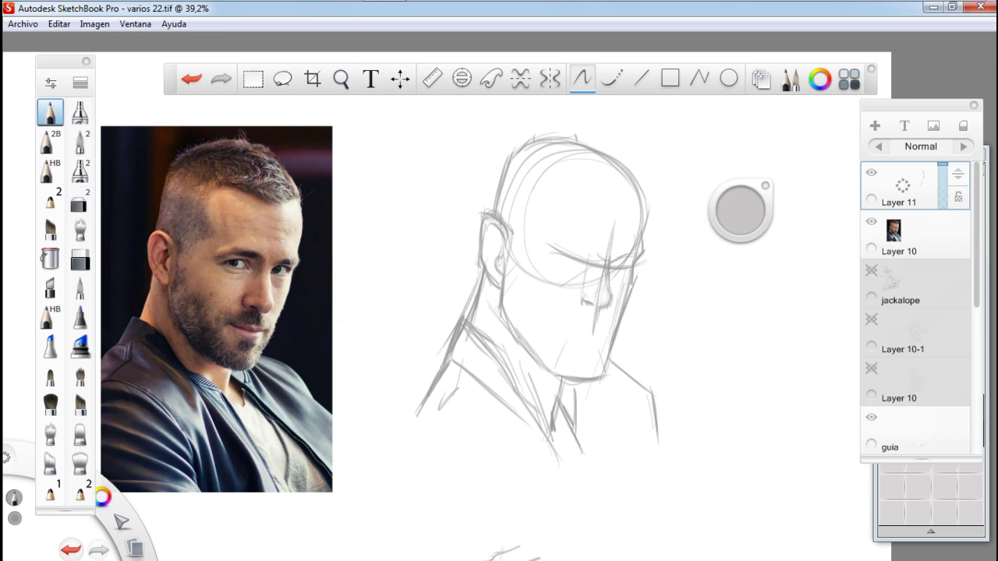
left_click_drag(540, 235, 607, 248)
left_click_drag(630, 282, 606, 374)
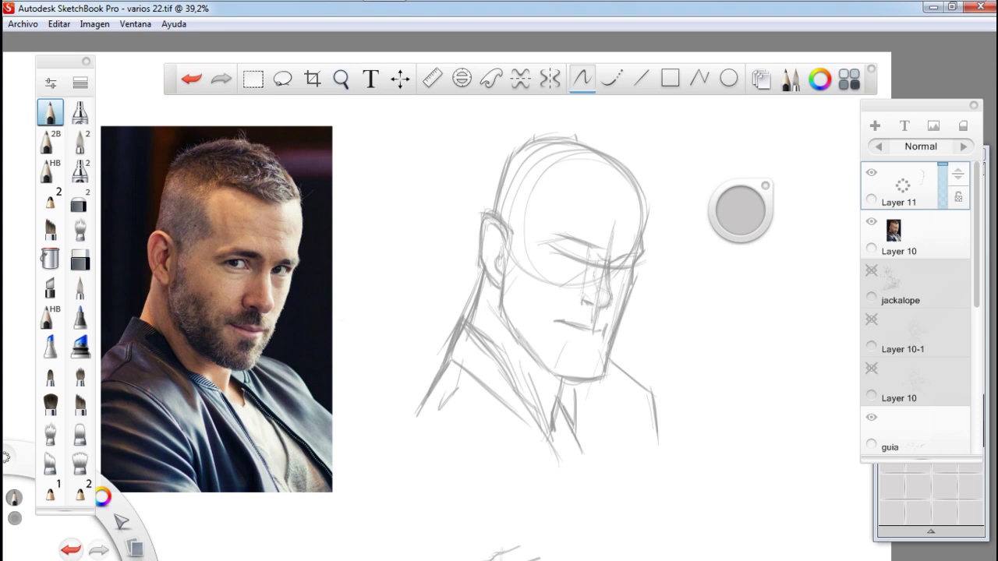
left_click_drag(558, 179, 551, 250)
mouse_move(563, 167)
left_mouse_down()
mouse_move(608, 195)
mouse_move(630, 192)
left_mouse_up()
Add hair strokes atop the head and rework the jawline, chin and nose side.
left_click_drag(569, 141, 640, 188)
key("e")
key("e")
left_click_drag(610, 331, 605, 357)
mouse_move(501, 275)
left_mouse_down()
mouse_move(546, 364)
mouse_move(601, 369)
left_mouse_up()
left_click_drag(557, 345, 563, 365)
key("e")
key("e")
Add more hair strokes, shape the left face and brow, and hatch the beard along the jaw.
left_click_drag(533, 134, 499, 176)
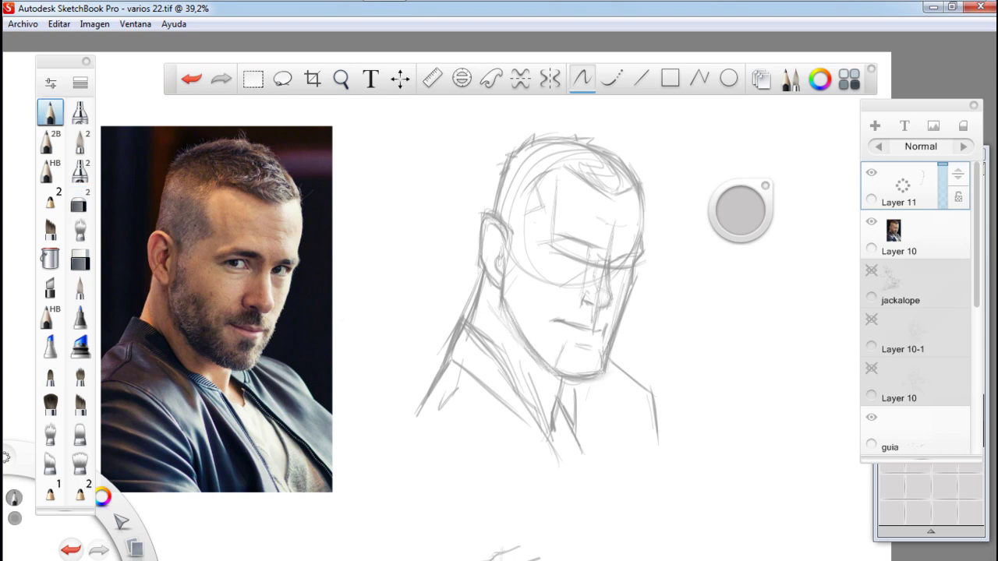
left_click_drag(602, 173, 634, 153)
left_click_drag(584, 180, 619, 162)
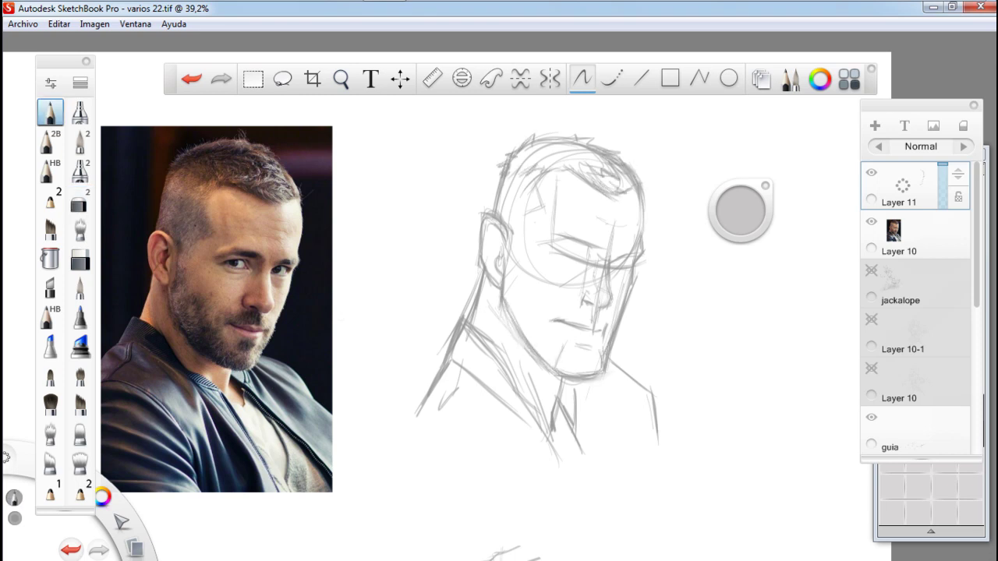
left_click_drag(543, 179, 524, 220)
left_click_drag(538, 214, 515, 264)
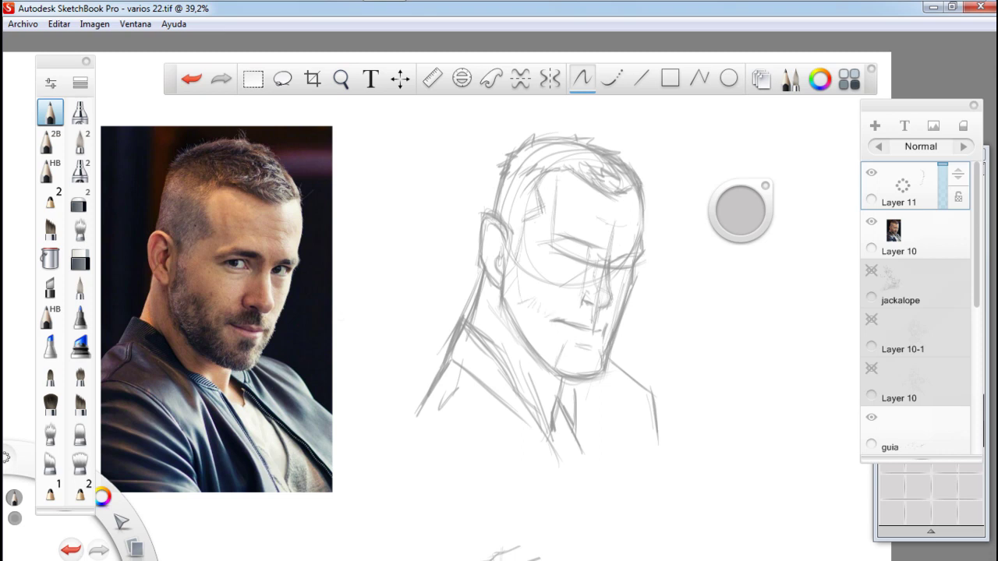
left_click_drag(569, 328, 552, 370)
left_click_drag(589, 342, 577, 373)
left_click_drag(546, 313, 542, 348)
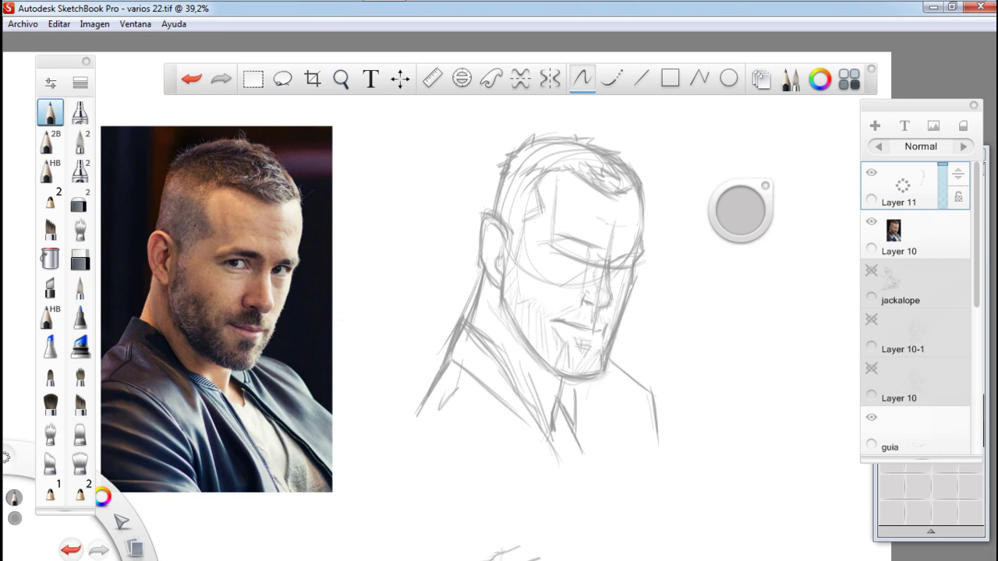
Sketch the jacket collar, lower jacket and chest lines.
left_click_drag(613, 365, 669, 454)
left_click_drag(474, 323, 549, 422)
left_click_drag(520, 393, 549, 421)
key("e")
key("e")
mouse_move(464, 315)
left_mouse_down()
mouse_move(507, 355)
mouse_move(585, 498)
left_mouse_up()
left_click_drag(582, 442, 649, 488)
left_click_drag(521, 357, 543, 400)
left_click_drag(558, 394, 581, 441)
mouse_move(437, 397)
left_mouse_down()
mouse_move(399, 447)
mouse_move(544, 436)
left_mouse_up()
left_click_drag(536, 453, 539, 536)
Darken the ear outline and lighten part of the eye line.
left_click_drag(505, 226, 496, 267)
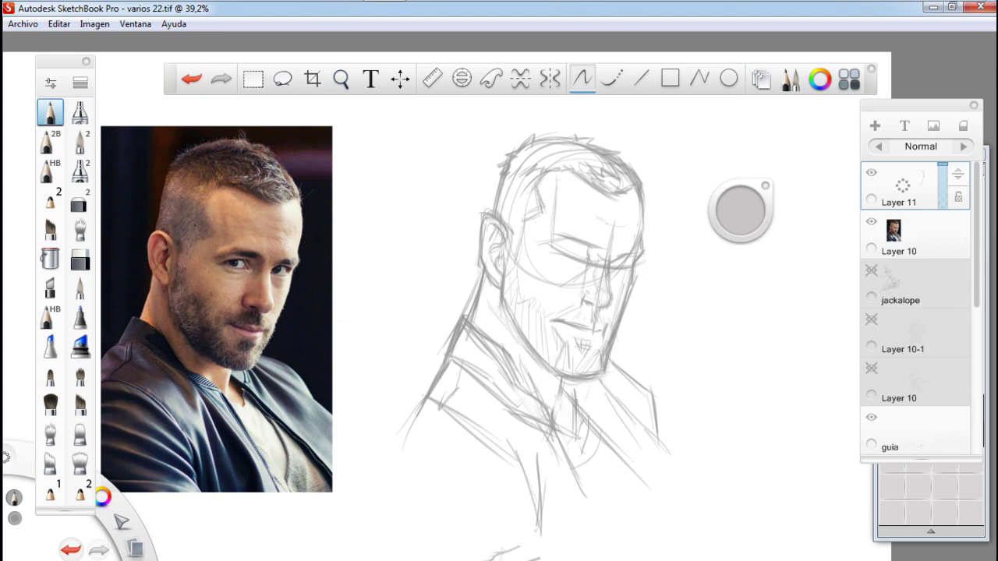
key("e")
left_click_drag(549, 248, 581, 249)
key("e")
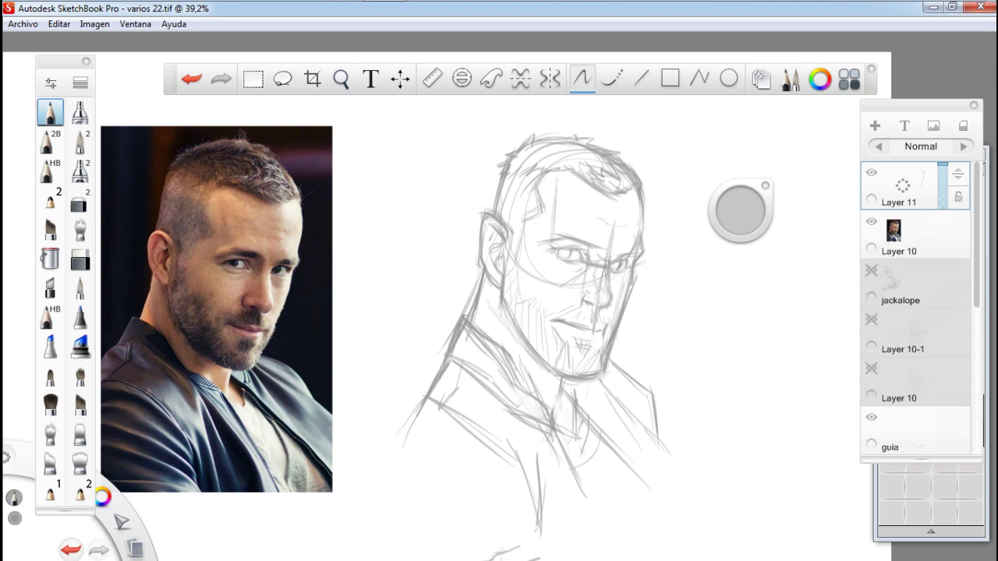
Add strokes on the forehead and brow and small strokes near the nose.
key("e")
key("e")
mouse_move(549, 174)
left_mouse_down()
mouse_move(532, 218)
mouse_move(635, 198)
left_mouse_up()
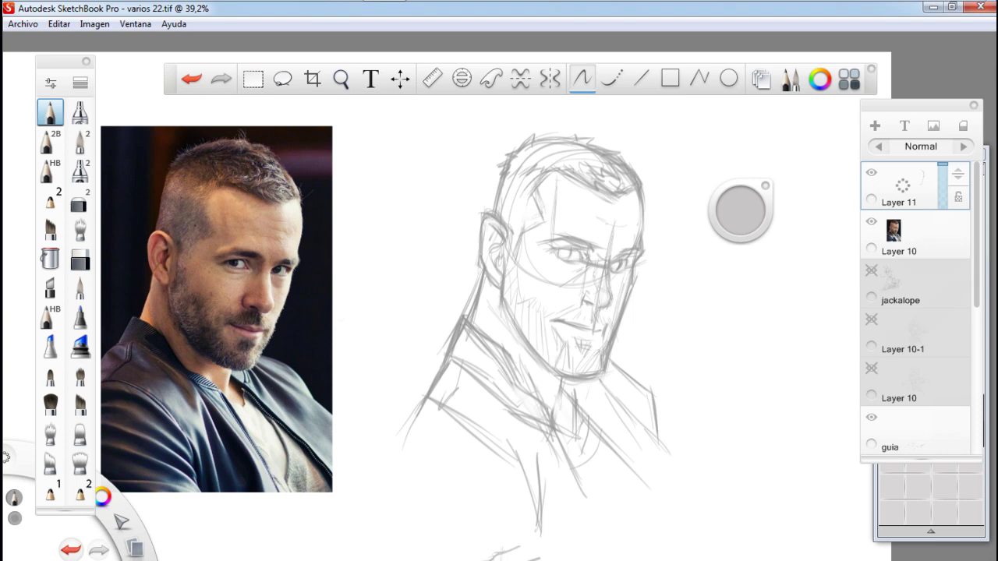
key("e")
left_click_drag(583, 272, 591, 300)
key("e")
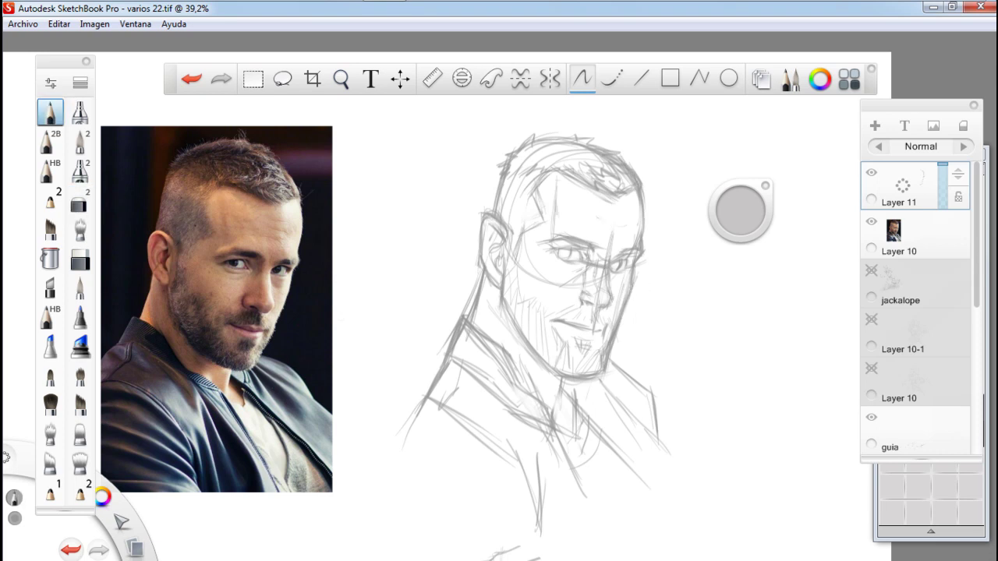
Erase and redraw the jaw and neck lines, darkening the left neck line.
key("e")
key("e")
key("e")
left_click_drag(521, 353, 555, 384)
key("e")
mouse_move(516, 318)
left_mouse_down()
mouse_move(555, 360)
mouse_move(558, 408)
mouse_move(611, 343)
left_mouse_up()
key("e")
key("e")
key("e")
key("e")
mouse_move(479, 223)
left_mouse_down()
mouse_move(499, 286)
mouse_move(552, 368)
left_mouse_up()
key("e")
key("e")
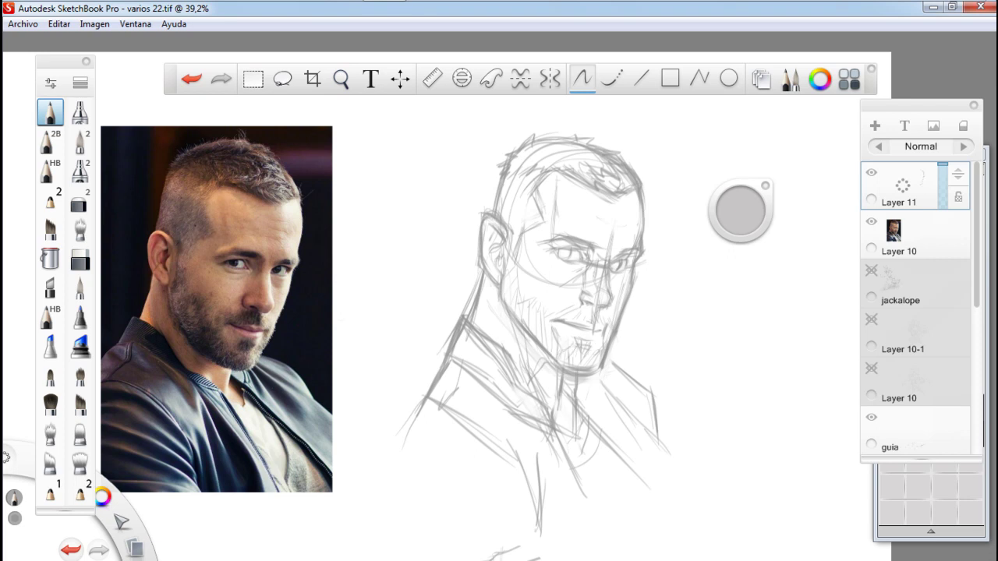
left_click_drag(484, 273, 466, 321)
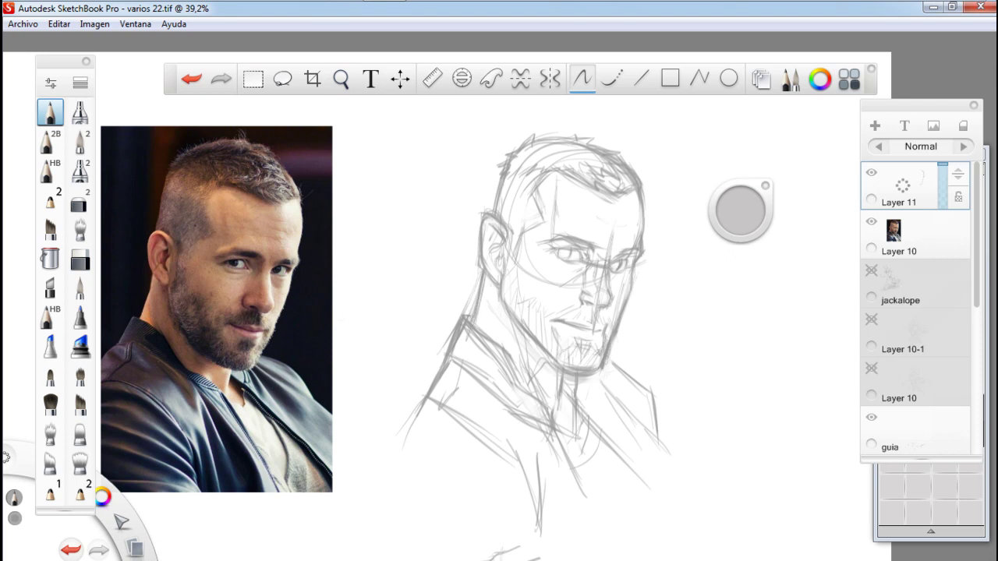
Add strokes near the left cheek and draw spiky hair across the top of the head.
key("e")
key("e")
left_click_drag(482, 261, 502, 285)
key("e")
key("e")
mouse_move(538, 143)
left_mouse_down()
mouse_move(608, 131)
mouse_move(581, 129)
mouse_move(628, 163)
mouse_move(616, 191)
left_mouse_up()
left_click_drag(549, 167, 606, 195)
key("e")
key("e")
key("e")
key("e")
key("e")
Lasso the head and nudge it slightly up-left, then add shoulder and collar strokes.
key("e")
left_click_drag(507, 137, 483, 328)
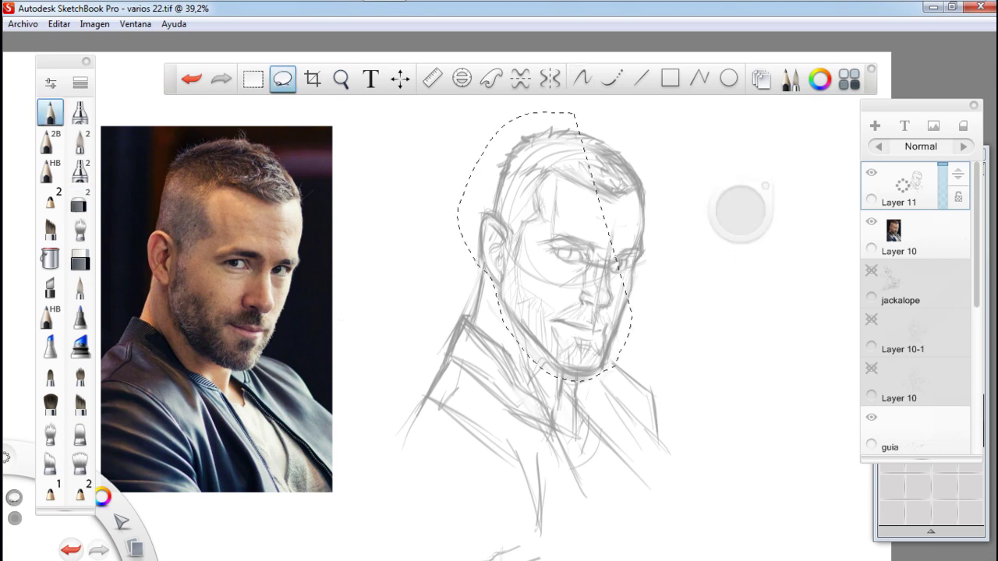
left_click_drag(569, 257, 565, 255)
key("e")
key("e")
left_click_drag(614, 350, 706, 458)
key("e")
key("e")
key("e")
key("e")
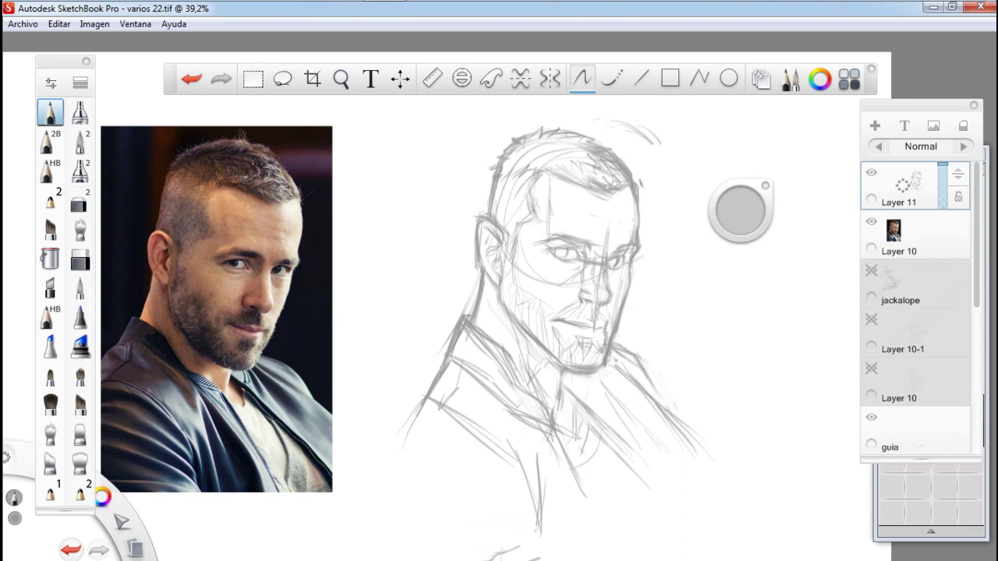
key("e")
scroll(597, 303, "up", 1)
Set a dark purple pencil at size 7.5 and ink the jacket collar outline.
left_click(50, 113)
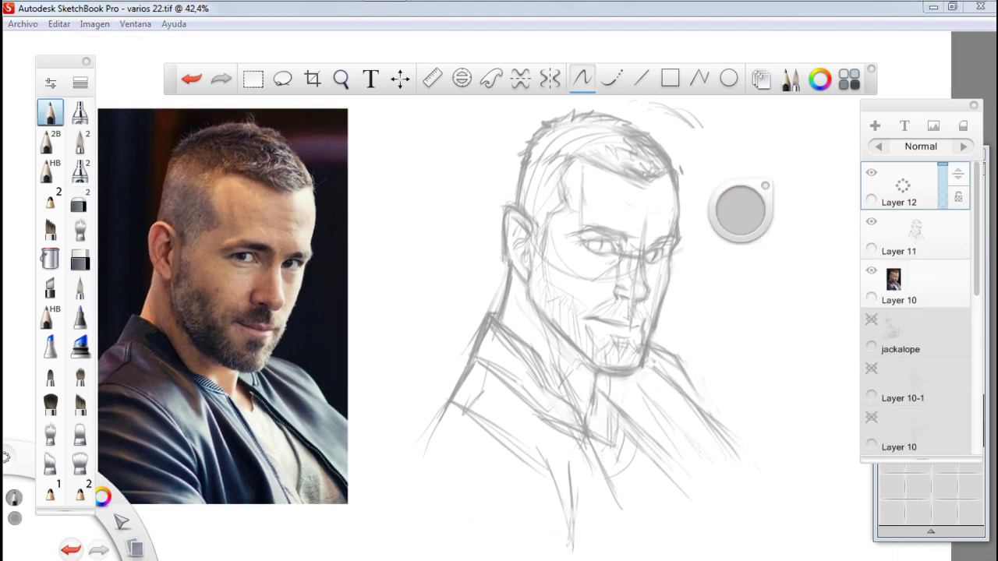
left_click(820, 79)
left_click(50, 170)
left_click_drag(740, 209, 745, 201)
left_click_drag(699, 246, 699, 352)
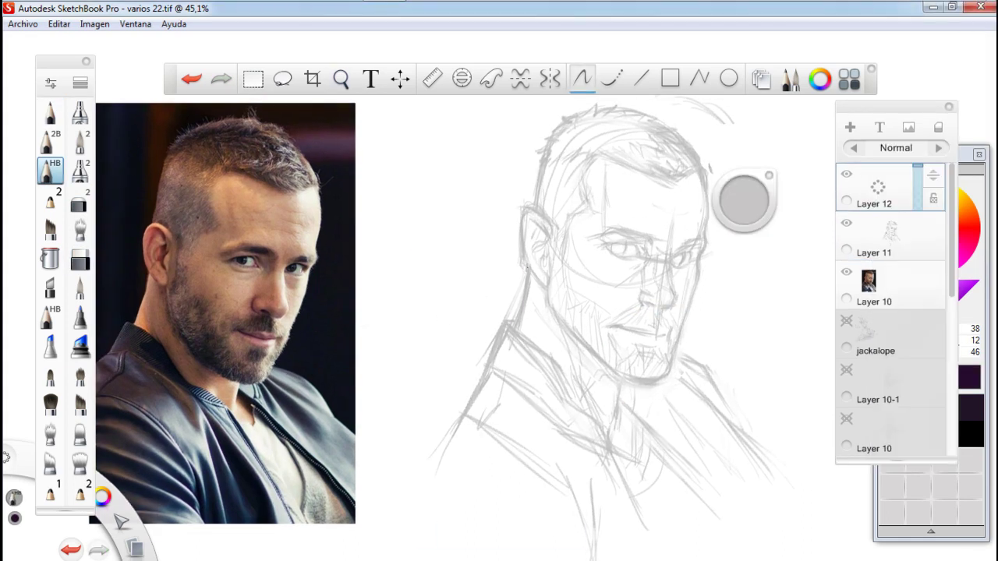
mouse_move(507, 326)
left_mouse_down()
mouse_move(580, 400)
mouse_move(615, 418)
mouse_move(493, 367)
mouse_move(613, 453)
mouse_move(629, 511)
left_mouse_up()
Ink the collar edges and the long lower jacket line, undoing misplaced strokes.
key("ctrl+z")
left_click_drag(490, 367, 628, 501)
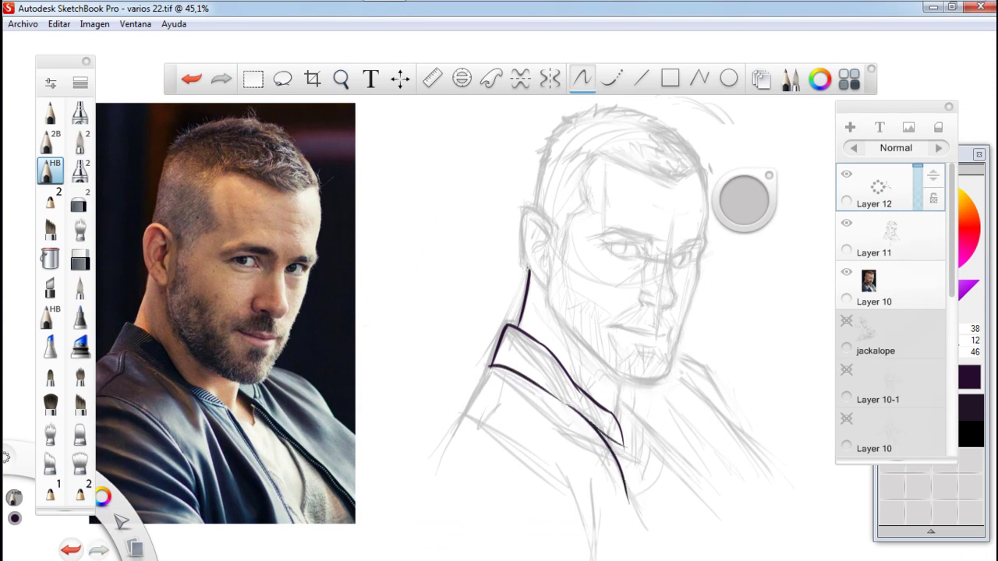
mouse_move(495, 365)
left_mouse_down()
mouse_move(463, 414)
mouse_move(589, 529)
left_mouse_up()
key("ctrl+z")
left_click_drag(578, 449, 585, 522)
left_click_drag(589, 455, 597, 531)
key("ctrl+z")
Ink the ear outline, the side of the head and spiky hair strokes at the crown.
mouse_move(533, 235)
left_mouse_down()
mouse_move(546, 257)
mouse_move(530, 272)
mouse_move(551, 219)
left_mouse_up()
mouse_move(549, 150)
left_mouse_down()
mouse_move(534, 204)
mouse_move(600, 154)
left_mouse_up()
mouse_move(540, 153)
left_mouse_down()
mouse_move(593, 105)
mouse_move(662, 119)
left_mouse_up()
left_click_drag(624, 160, 677, 179)
key("ctrl+z")
mouse_move(628, 154)
left_mouse_down()
mouse_move(659, 137)
mouse_move(705, 184)
left_mouse_up()
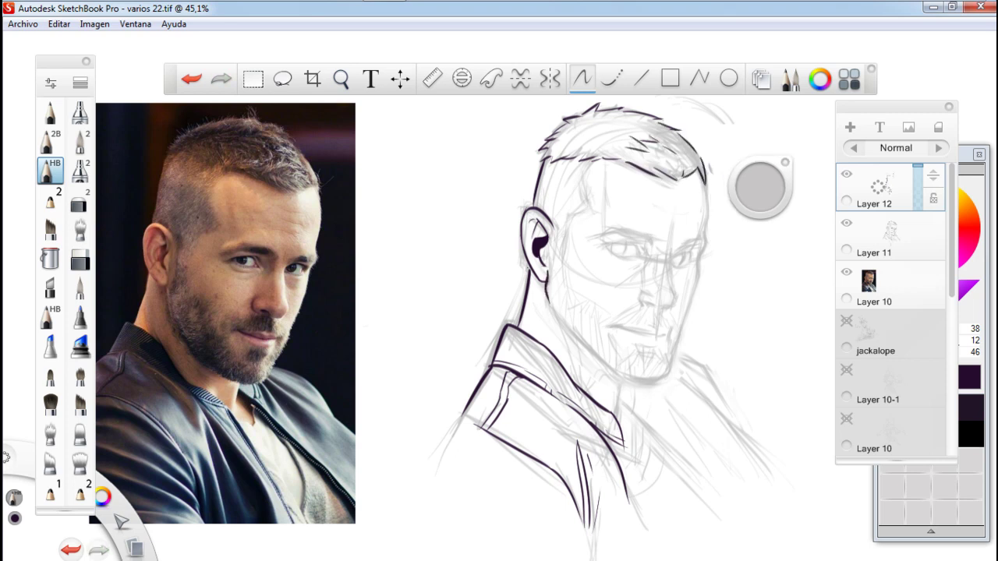
Ink the jawline around the chin and the right cheek line upward.
mouse_move(545, 299)
left_mouse_down()
mouse_move(613, 365)
mouse_move(665, 377)
mouse_move(699, 281)
left_mouse_up()
key("ctrl+z")
left_click_drag(669, 376, 697, 260)
key("ctrl+z")
key("ctrl+z")
left_click_drag(672, 368, 686, 312)
left_click_drag(688, 310, 707, 181)
key("ctrl+z")
Ink a bold eyebrow over the left eye and fill the hair solid dark purple.
key("ctrl+z")
mouse_move(594, 237)
left_mouse_down()
mouse_move(622, 227)
mouse_move(649, 239)
left_mouse_up()
key("ctrl+z")
key("ctrl+z")
key("ctrl+z")
key("ctrl+y")
left_click_drag(675, 172, 688, 182)
key("ctrl+z")
key("ctrl+y")
key("ctrl+z")
key("ctrl+y")
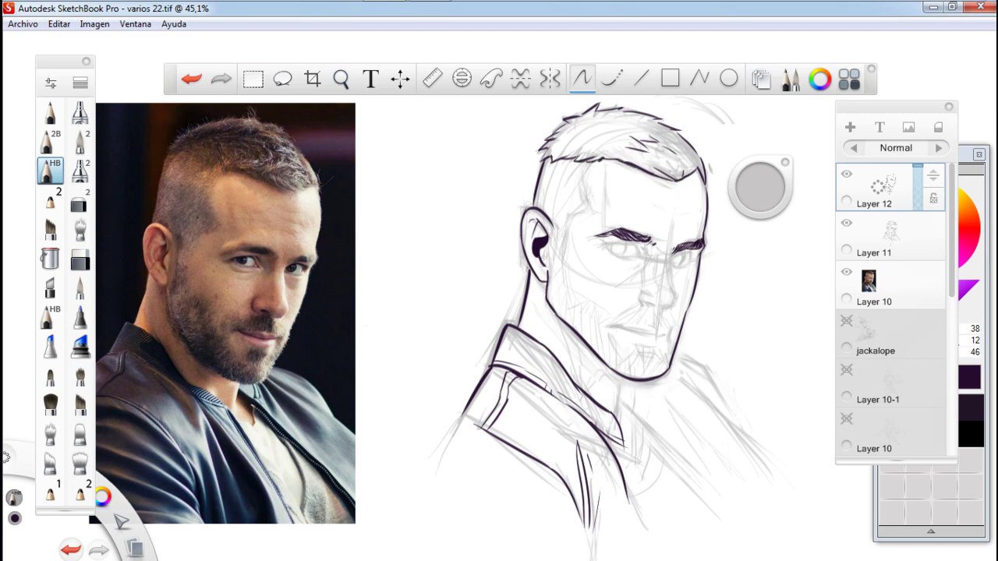
left_click(624, 144)
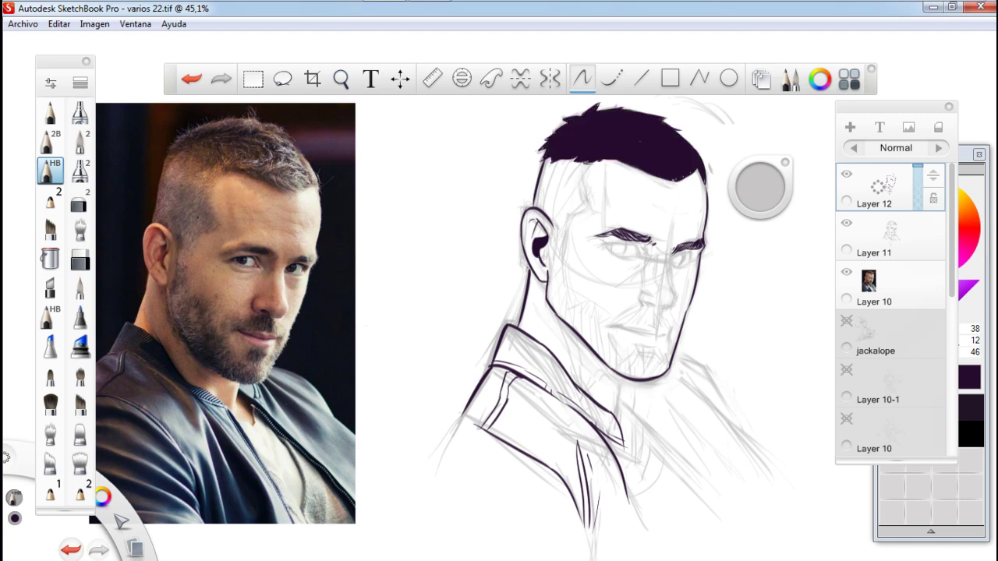
Remove the solid hair fill and redraw the hair outline across the top of the head.
key("ctrl+z")
left_click(282, 78)
left_click_drag(545, 156, 686, 125)
key("Delete")
mouse_move(563, 118)
left_mouse_down()
mouse_move(666, 114)
mouse_move(707, 187)
left_mouse_up()
mouse_move(626, 160)
left_mouse_down()
mouse_move(581, 201)
mouse_move(676, 181)
left_mouse_up()
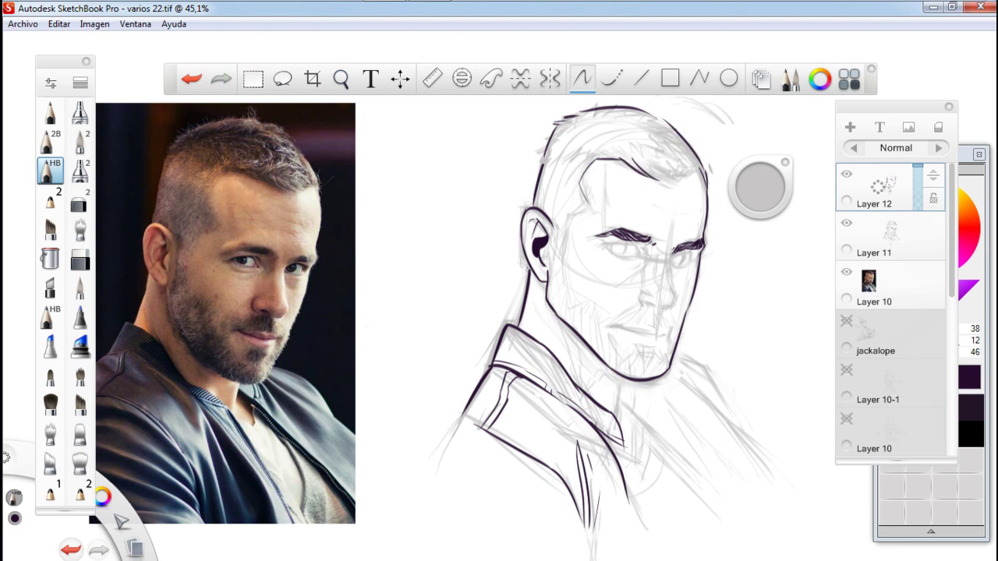
key("ctrl+z")
key("ctrl+z")
key("ctrl+z")
key("ctrl+z")
key("ctrl+z")
mouse_move(577, 114)
left_mouse_down()
mouse_move(663, 117)
mouse_move(705, 168)
left_mouse_up()
left_click_drag(612, 158, 677, 181)
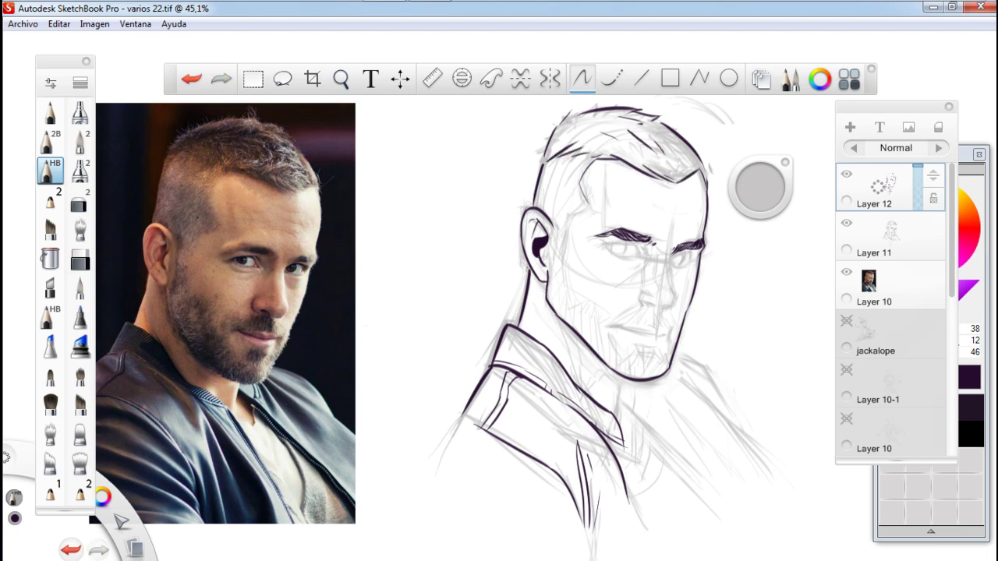
key("ctrl+z")
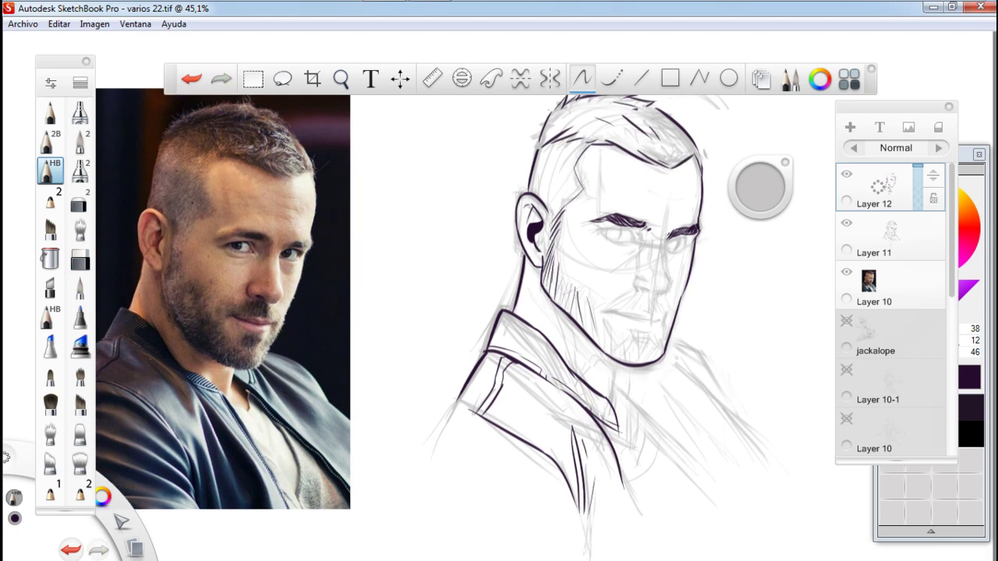
Paint a dark shadow under the jaw and down the left side of the neck.
key("ctrl+y")
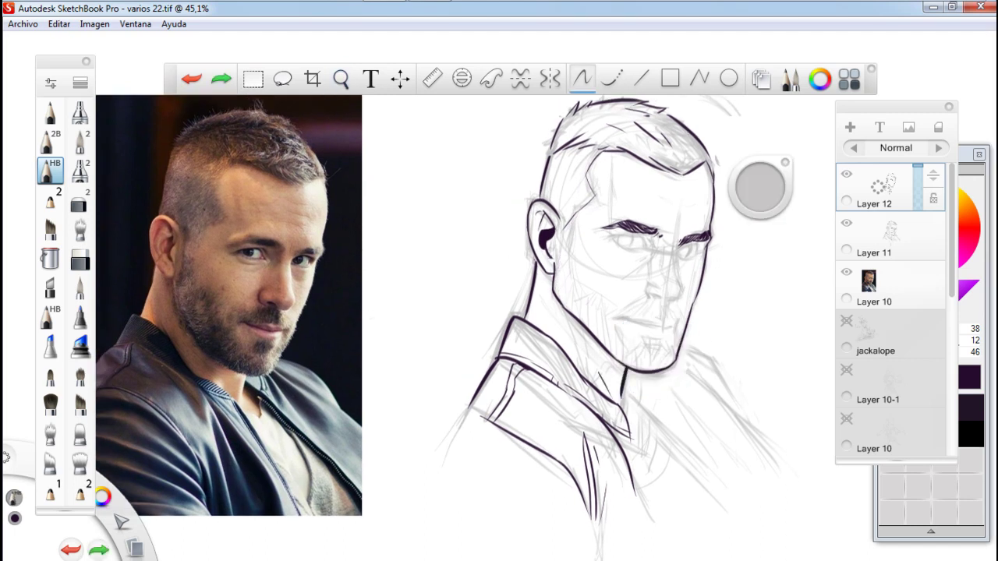
left_click_drag(607, 387, 615, 405)
mouse_move(561, 307)
left_mouse_down()
mouse_move(555, 350)
mouse_move(616, 378)
left_mouse_up()
key("ctrl+z")
left_click_drag(555, 311, 616, 388)
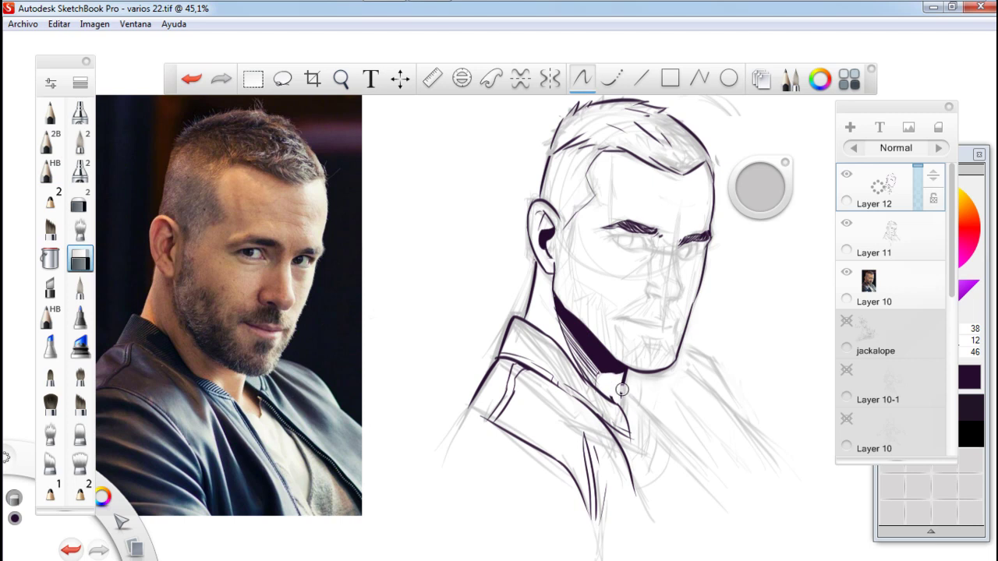
left_click(50, 170)
Ink the line over the left eye.
left_click_drag(546, 269, 555, 326)
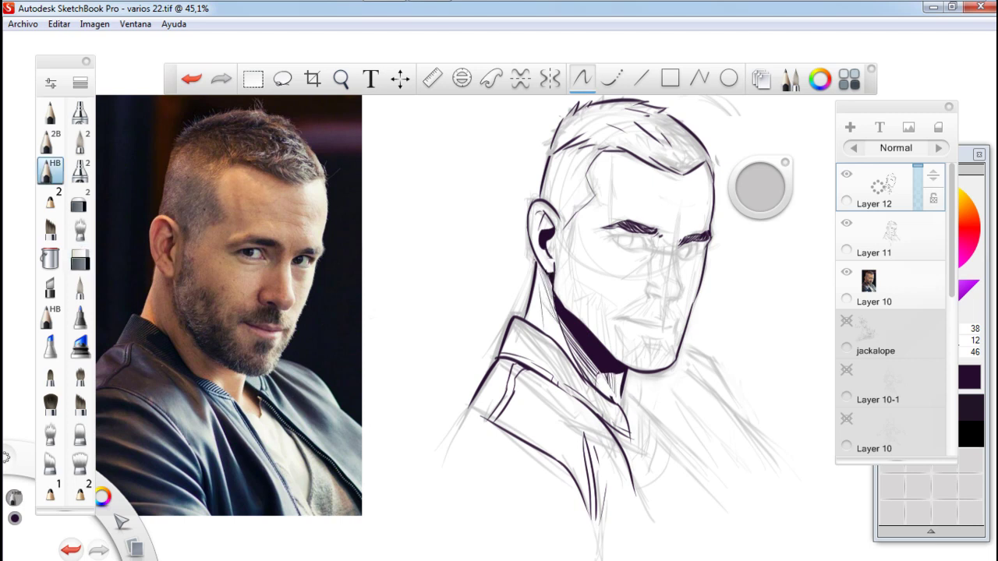
left_click_drag(760, 187, 770, 198)
key("ctrl+z")
key("ctrl+y")
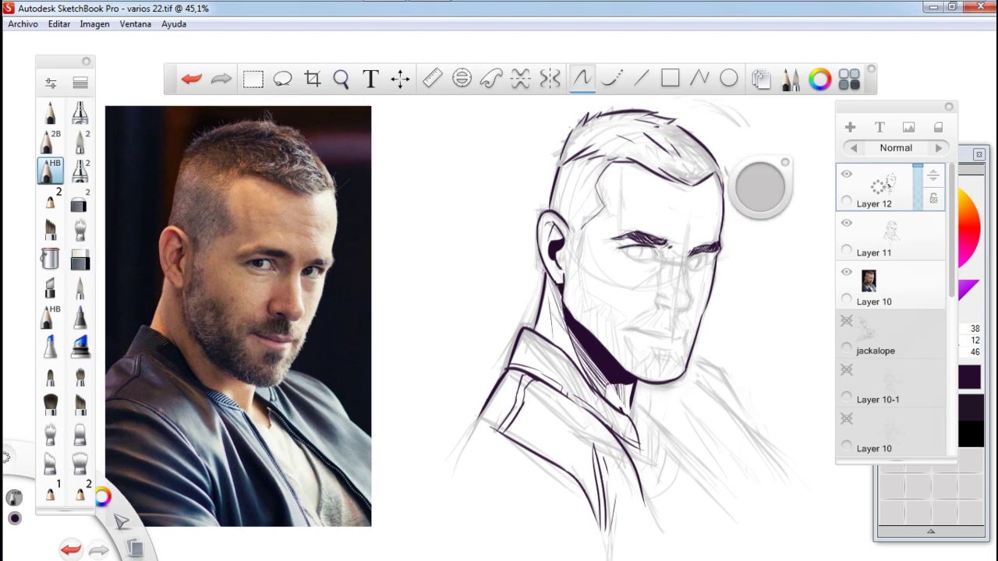
key("ctrl+z")
mouse_move(620, 248)
left_mouse_down()
mouse_move(662, 238)
mouse_move(712, 251)
left_mouse_up()
Ink the left eyebrow, trim the left eye outline and redraw the right upper eyelid.
key("e")
key("e")
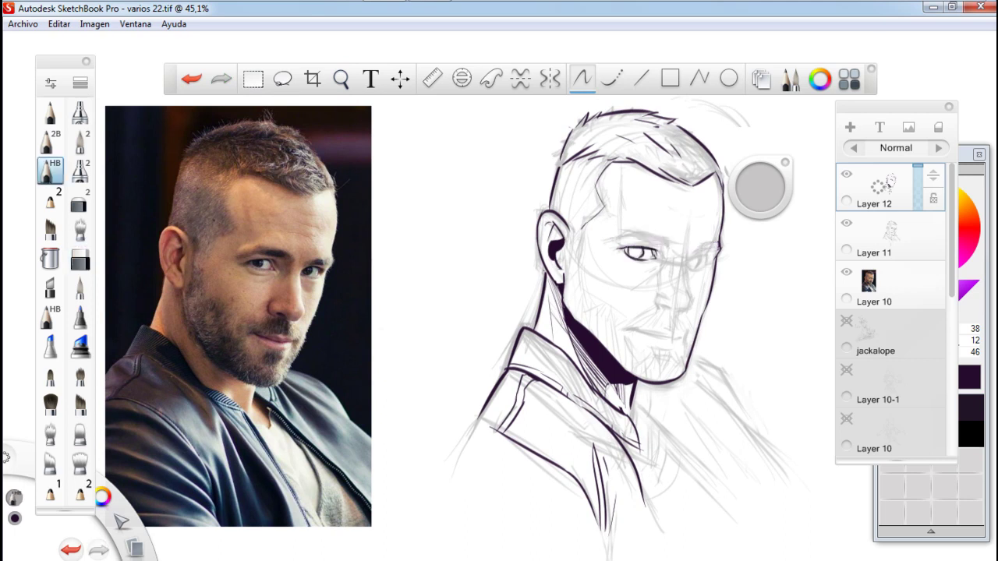
key("ctrl+z")
mouse_move(613, 240)
left_mouse_down()
mouse_move(659, 234)
mouse_move(697, 254)
left_mouse_up()
key("ctrl+z")
key("e")
left_click_drag(620, 251, 655, 252)
key("e")
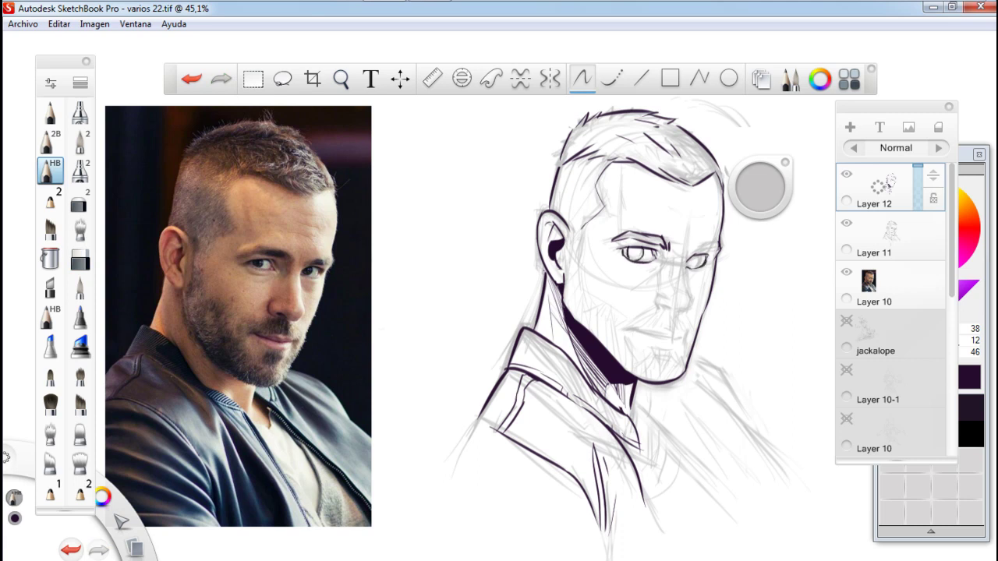
key("ctrl+z")
left_click_drag(688, 254, 718, 245)
Fill both pupils black and make the left eyebrow solid.
left_click(50, 257)
left_click(634, 255)
left_click(694, 262)
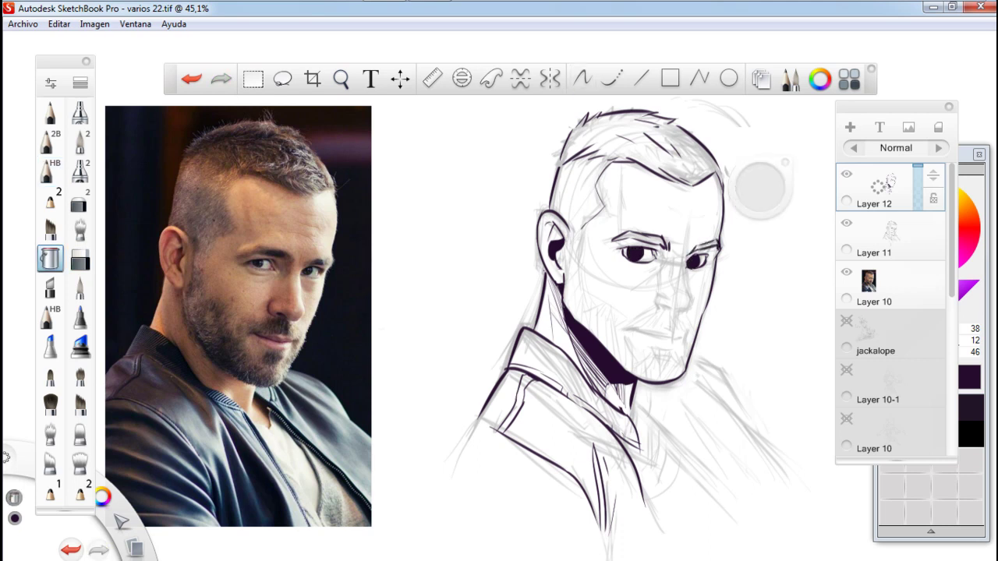
left_click(641, 238)
left_click(49, 170)
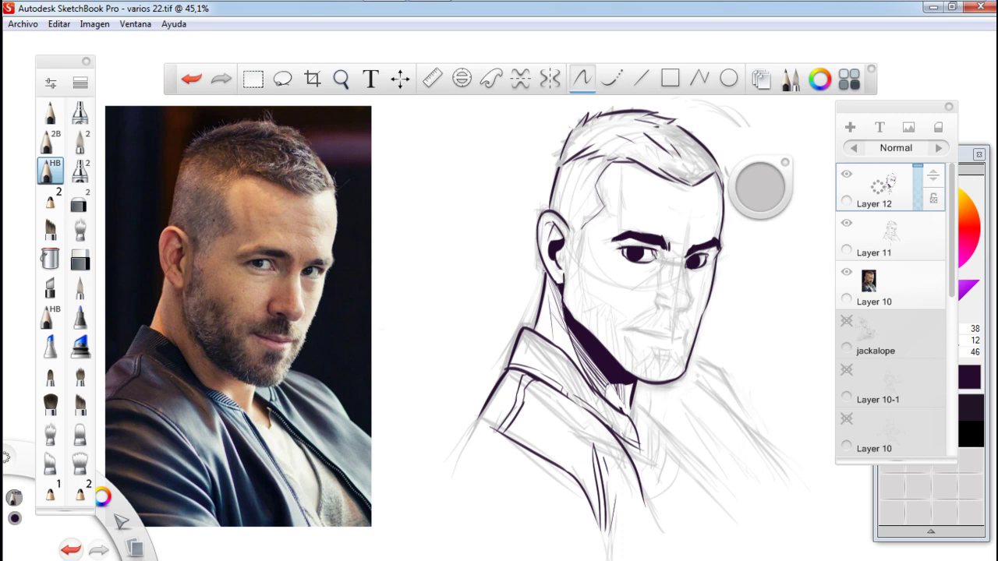
Ink the nose sides, then the left eye's lower line and pupil.
left_click_drag(690, 293, 688, 310)
key("ctrl+z")
left_click_drag(658, 278, 667, 300)
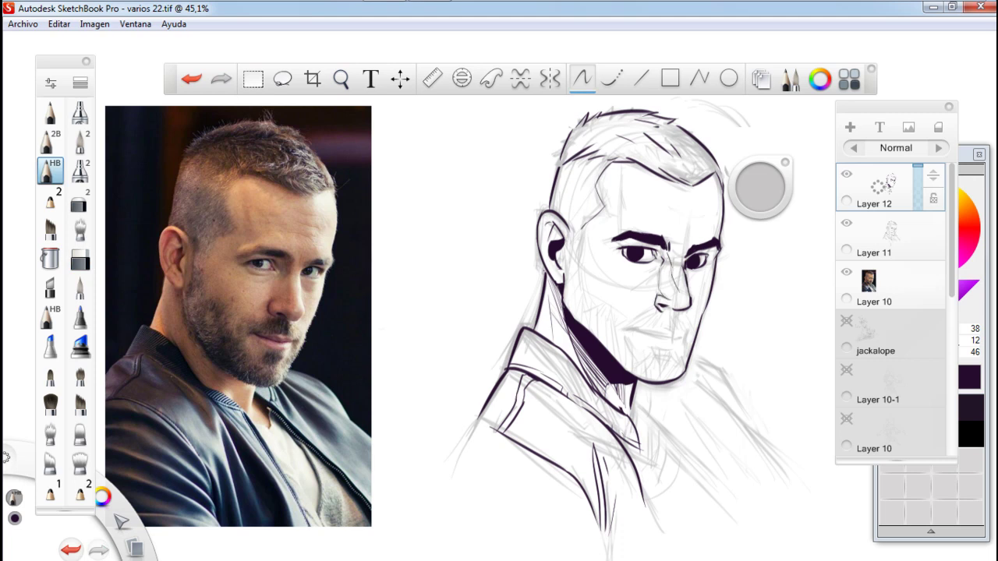
key("ctrl+z")
key("ctrl+z")
left_click_drag(624, 251, 656, 256)
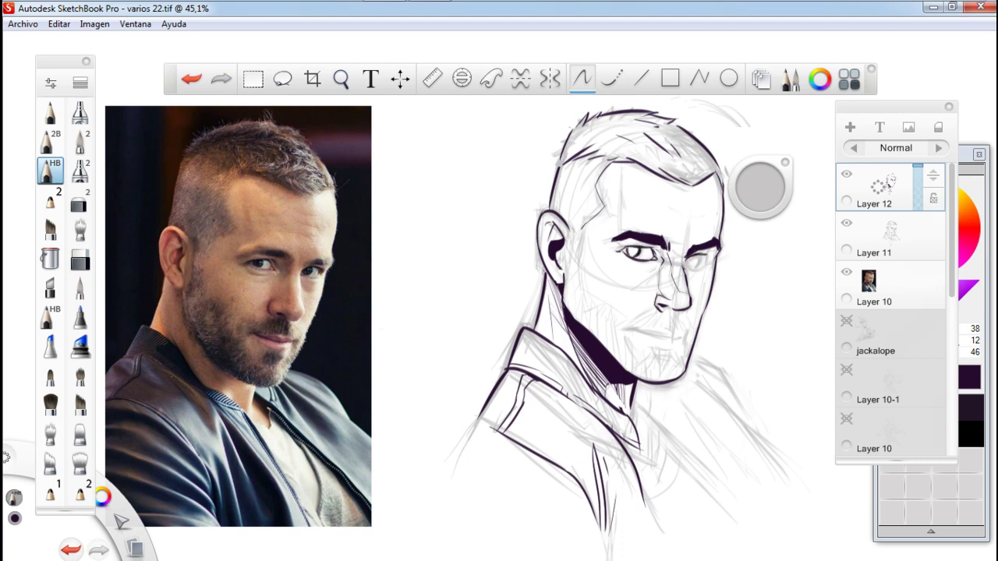
left_click_drag(638, 251, 653, 256)
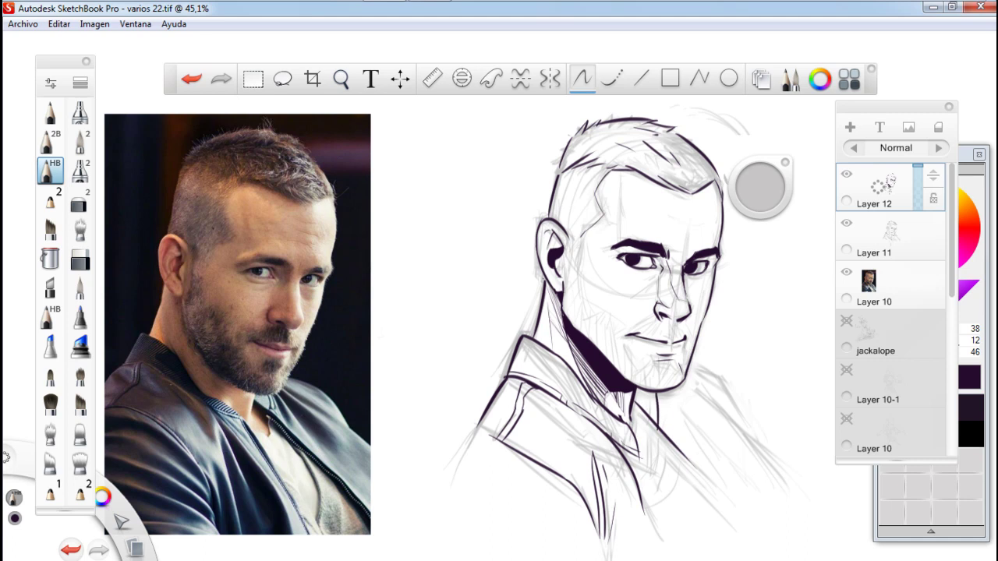
Hatch the mustache above the upper lip and the beard along the jaw and chin.
left_click_drag(624, 312, 676, 330)
mouse_move(700, 334)
left_mouse_down()
mouse_move(671, 343)
mouse_move(686, 385)
left_mouse_up()
mouse_move(701, 363)
left_mouse_down()
mouse_move(700, 387)
mouse_move(660, 396)
mouse_move(688, 401)
left_mouse_up()
left_click_drag(644, 366, 647, 385)
left_click_drag(628, 337, 641, 376)
left_click_drag(667, 340, 679, 333)
left_click_drag(677, 346, 688, 332)
left_click_drag(691, 358, 708, 335)
Hatch the sideburn and beard along the cheek and jaw.
mouse_move(621, 315)
left_mouse_down()
mouse_move(607, 351)
mouse_move(617, 363)
left_mouse_up()
left_click_drag(594, 297, 583, 326)
left_click_drag(593, 239, 585, 282)
left_click_drag(615, 223, 585, 269)
left_click_drag(595, 271, 583, 321)
left_click_drag(606, 308, 588, 325)
left_click_drag(607, 330, 598, 343)
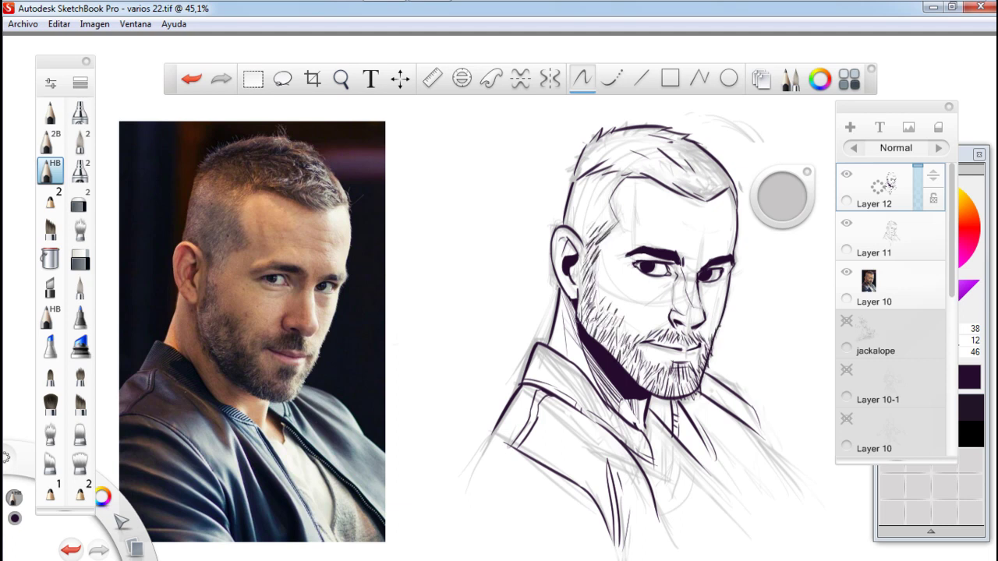
Hatch the side of the hair and fill the top of the hair solid dark purple.
mouse_move(611, 199)
left_mouse_down()
mouse_move(586, 236)
mouse_move(567, 225)
left_mouse_up()
mouse_move(608, 173)
left_mouse_down()
mouse_move(574, 215)
mouse_move(598, 203)
left_mouse_up()
left_click_drag(596, 135, 588, 147)
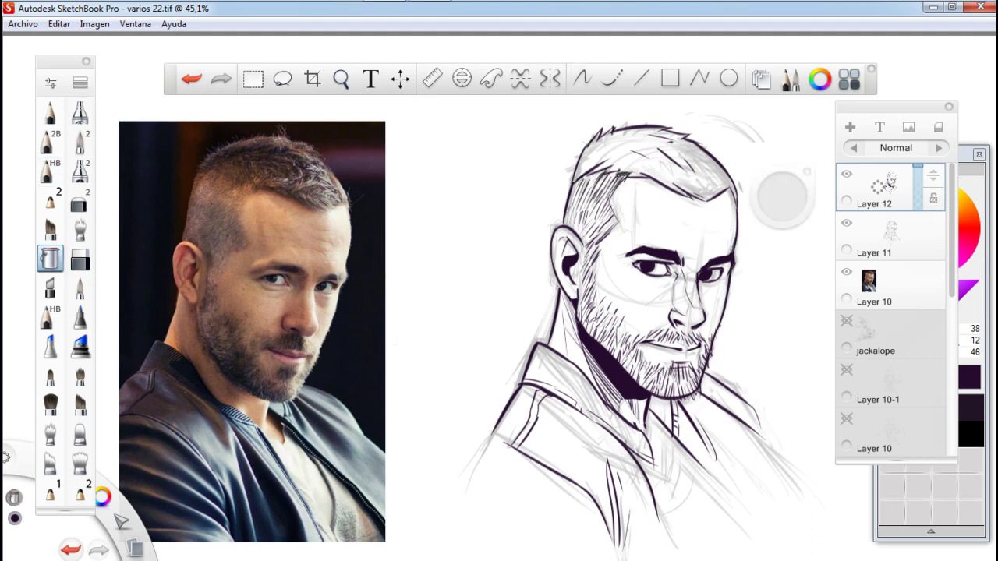
left_click(655, 156)
left_click(50, 259)
left_click(50, 170)
left_click(715, 192)
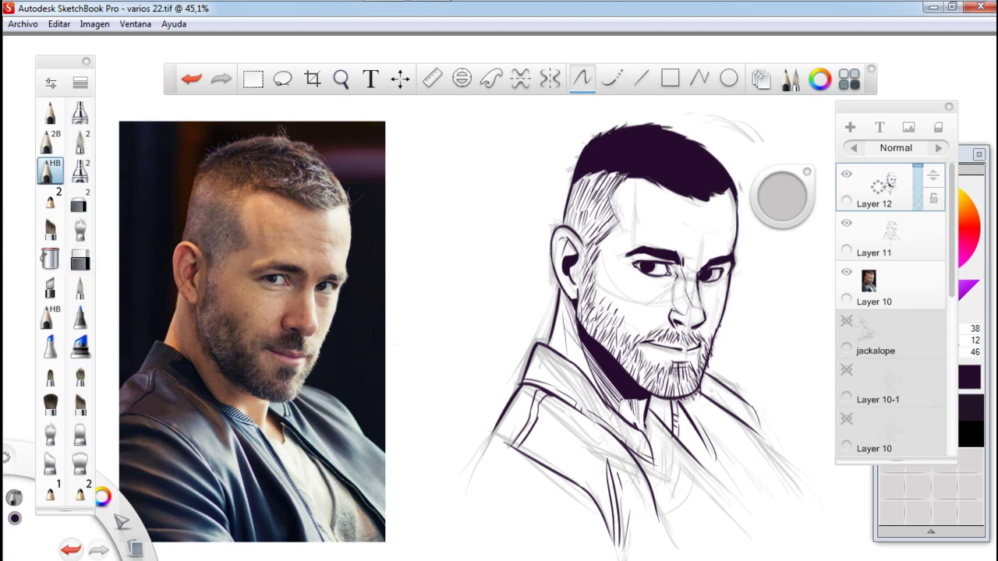
Ink the shirt collar lines with short strokes.
key("e")
key("e")
mouse_move(647, 407)
left_mouse_down()
mouse_move(666, 433)
mouse_move(672, 537)
left_mouse_up()
left_click_drag(671, 436, 725, 502)
left_click_drag(704, 467, 735, 508)
mouse_move(648, 444)
left_mouse_down()
mouse_move(675, 466)
mouse_move(702, 519)
left_mouse_up()
mouse_move(675, 446)
left_mouse_down()
mouse_move(686, 480)
mouse_move(678, 477)
left_mouse_up()
left_click_drag(658, 483, 683, 465)
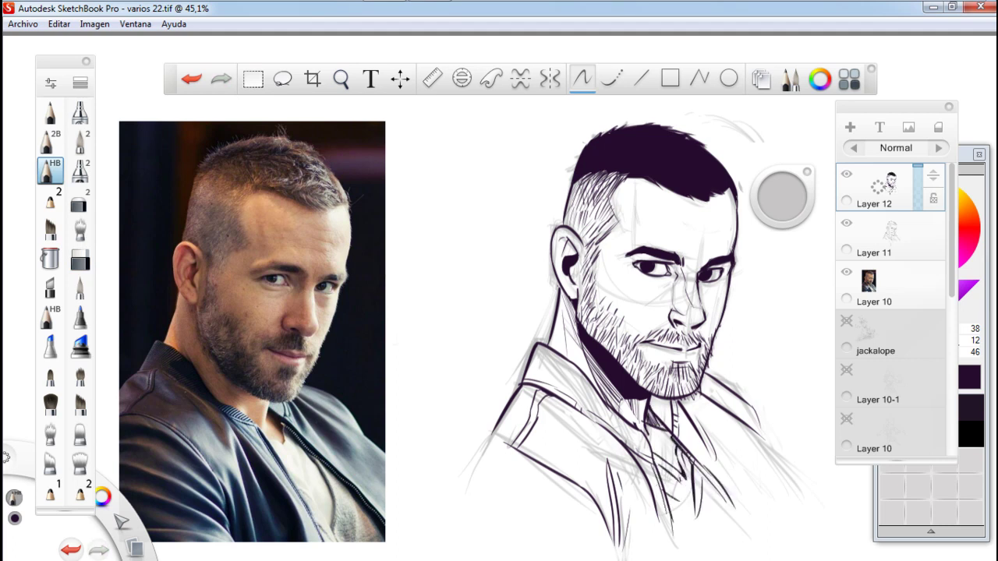
Outline the jacket's shoulder, side edge and long bottom hem.
left_click_drag(702, 396, 767, 488)
mouse_move(489, 431)
left_mouse_down()
mouse_move(477, 499)
mouse_move(675, 552)
left_mouse_up()
left_click_drag(764, 422, 733, 505)
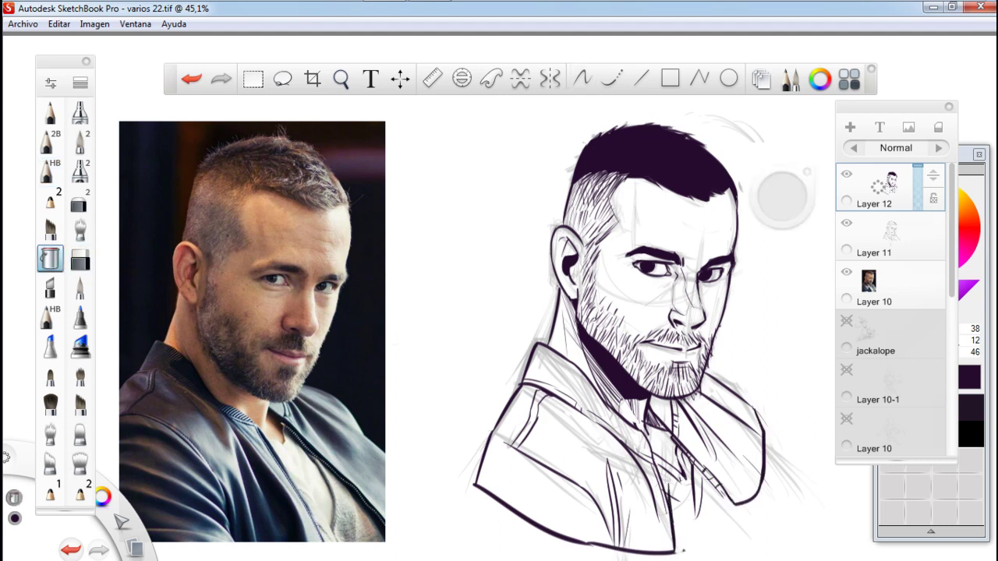
Fill the jacket and shoulder dark purple and paint over the remaining white streaks.
left_click(561, 468)
left_click(733, 460)
left_click(725, 405)
left_click_drag(666, 460, 653, 488)
left_click_drag(655, 415, 625, 460)
left_click_drag(692, 480, 663, 554)
left_click_drag(524, 365, 479, 465)
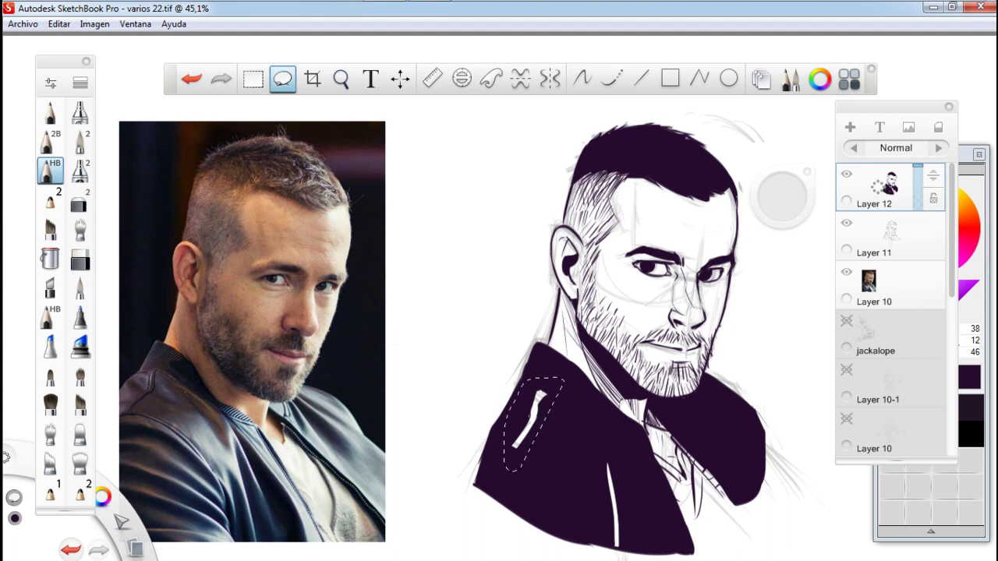
left_click_drag(544, 394, 514, 446)
left_click_drag(614, 464, 616, 546)
Erase the jacket's ragged left edge, bottom band and right edge.
left_click(80, 258)
left_click_drag(474, 465, 535, 347)
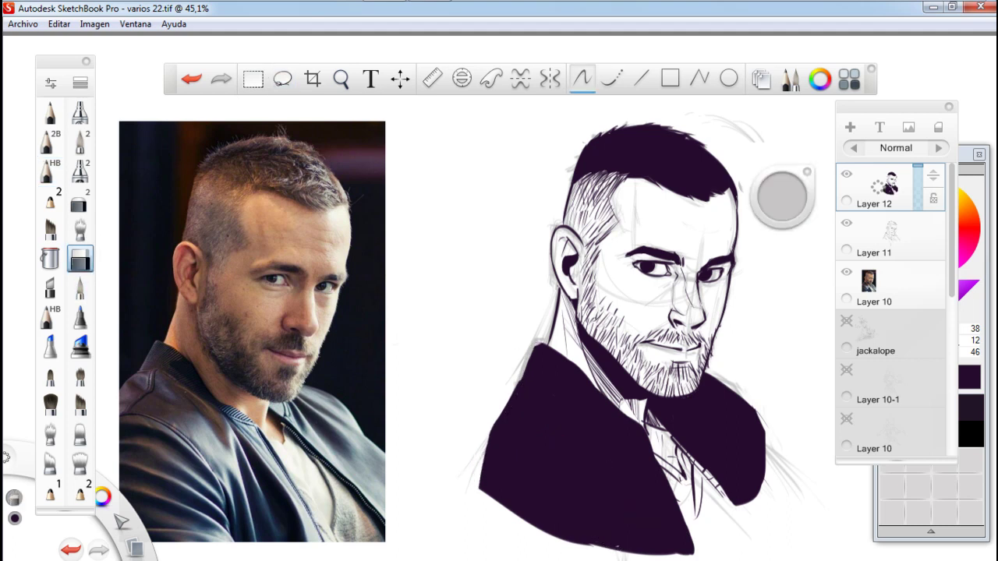
left_click_drag(502, 538, 694, 550)
left_click_drag(760, 425, 752, 503)
Ink the jacket's right shoulder edge and hide the sketch layer Layer 11.
key("e")
mouse_move(706, 372)
left_mouse_down()
mouse_move(756, 400)
mouse_move(761, 437)
left_mouse_up()
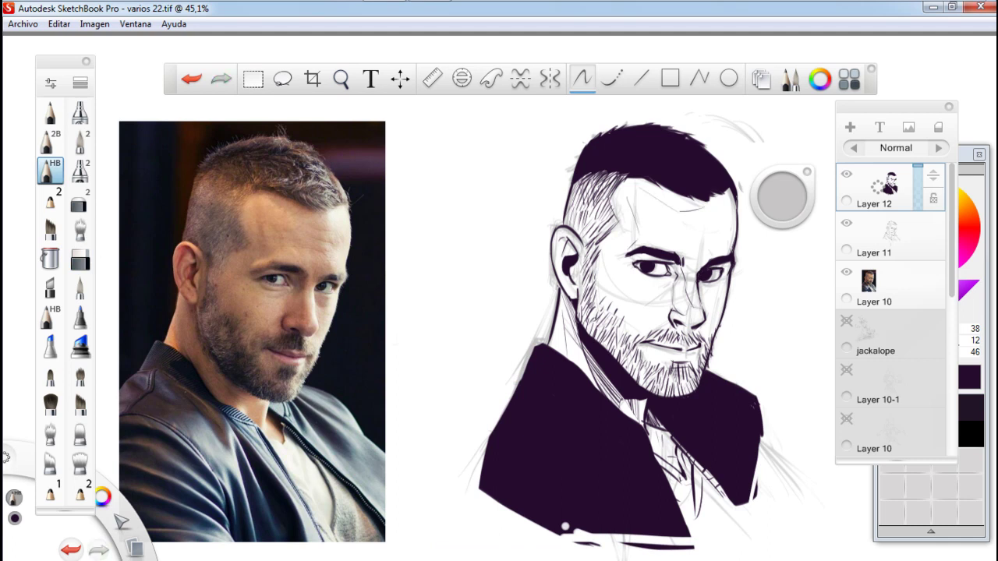
left_click(847, 223)
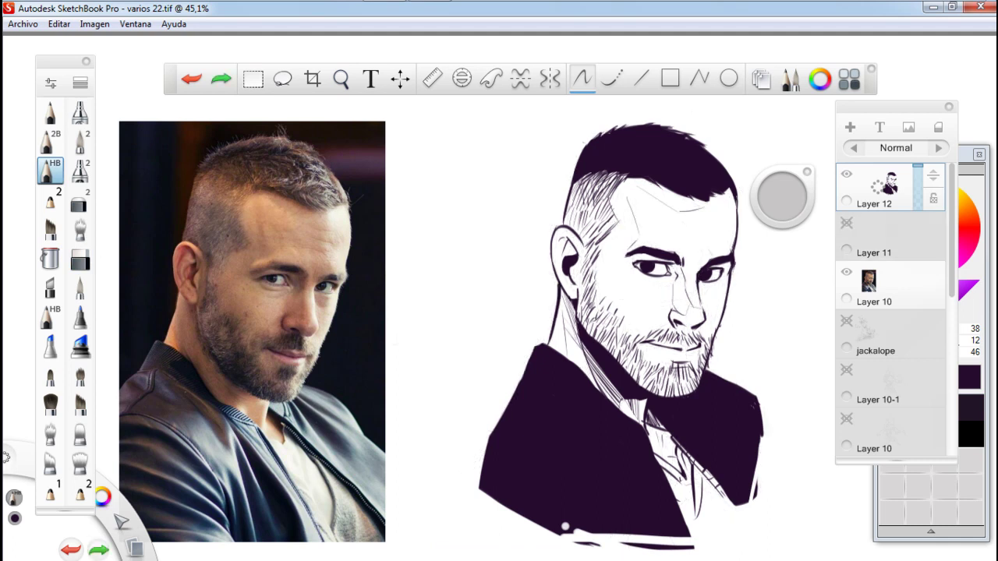
Erase stray lines near the ear and neck.
key("e")
key("e")
left_click_drag(570, 303, 590, 385)
key("e")
key("e")
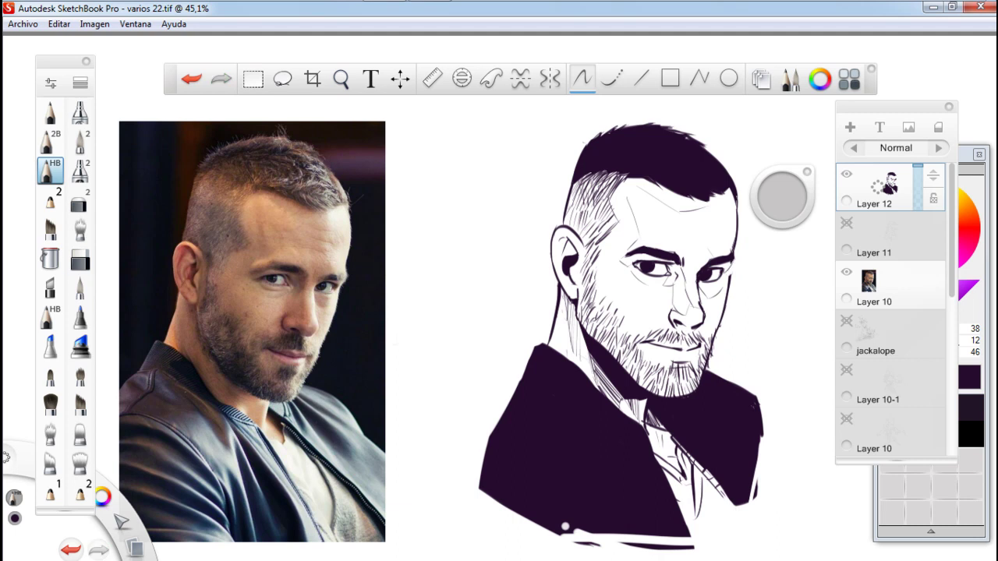
key("e")
key("e")
key("e")
key("e")
key("e")
key("e")
key("ctrl+z")
key("e")
key("e")
key("ctrl+y")
key("e")
key("e")
key("e")
key("e")
key("e")
key("e")
key("e")
Add a new layer above Layer 12 and set the drawing colour to white.
key("ctrl+shift+n")
left_click(971, 234)
left_click(891, 460)
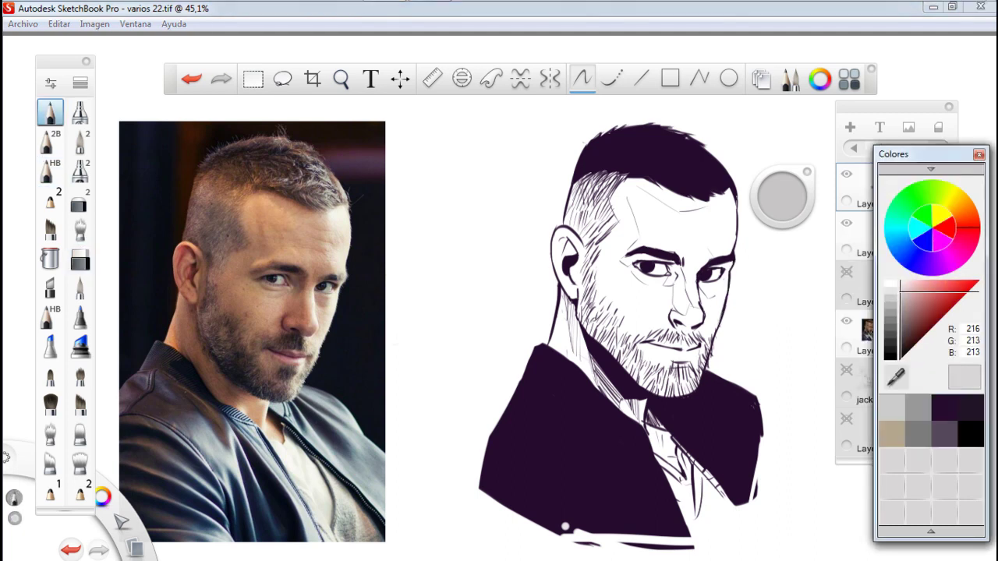
Draw white hatch strokes along the left lapel, collar and jacket's left side.
left_click_drag(524, 377, 644, 441)
key("e")
mouse_move(538, 351)
left_mouse_down()
mouse_move(553, 382)
mouse_move(607, 418)
left_mouse_up()
key("e")
Hatch thin white lines down the lower jacket and across its right side.
key("e")
key("e")
left_click_drag(613, 357, 636, 398)
left_click_drag(584, 333, 624, 398)
left_click_drag(544, 378, 513, 428)
left_click_drag(496, 431, 597, 515)
left_click_drag(582, 414, 645, 452)
left_click_drag(683, 442, 648, 535)
left_click_drag(651, 460, 633, 534)
left_click_drag(615, 463, 602, 534)
left_click_drag(616, 490, 615, 533)
left_click_drag(679, 428, 725, 499)
left_click_drag(699, 398, 717, 455)
left_click_drag(733, 382, 719, 438)
left_click_drag(753, 390, 748, 445)
key("e")
Toggle the stroke near the right eye with undo/redo and reselect a fine white pencil.
scroll(669, 260, "up", 1)
key("b")
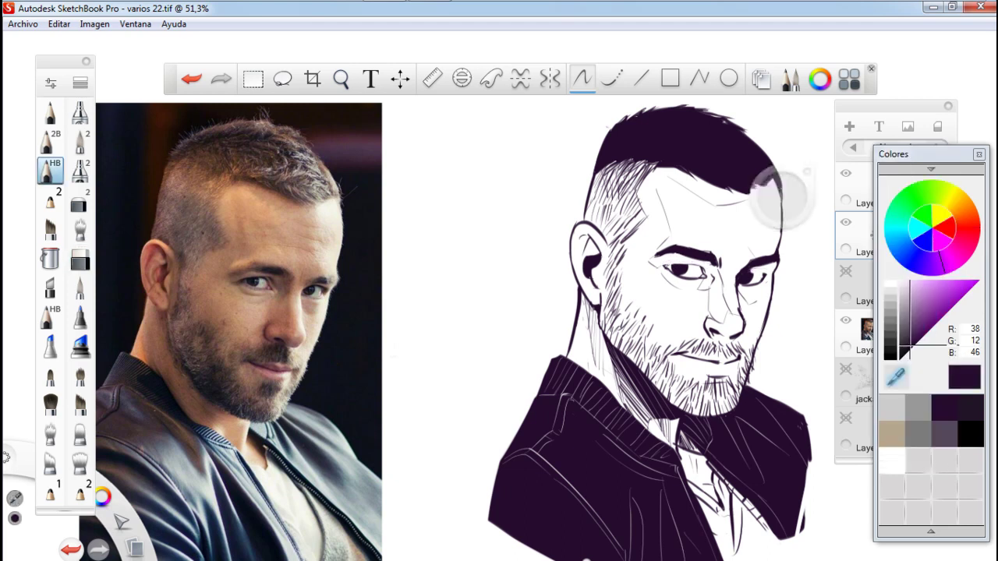
key("ctrl+z")
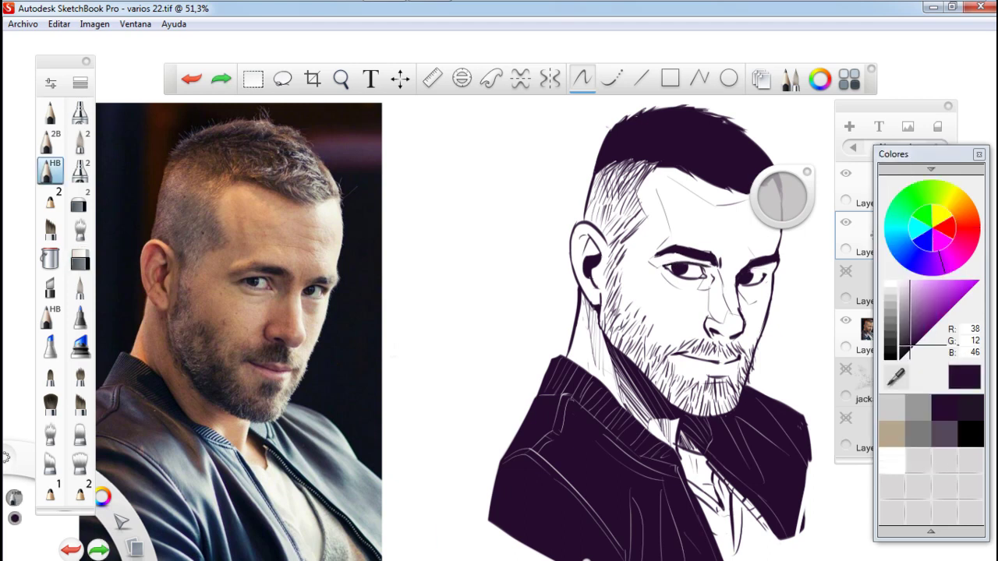
key("ctrl+y")
key("ctrl+z")
key("ctrl+y")
key("ctrl+z")
key("ctrl+y")
key("ctrl+z")
key("ctrl+y")
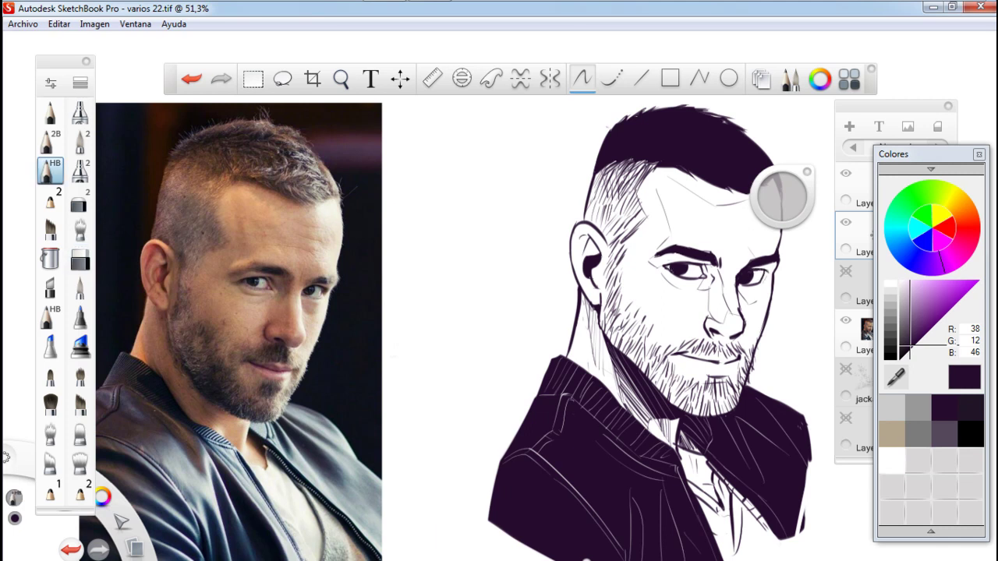
left_click(50, 113)
left_click(892, 461)
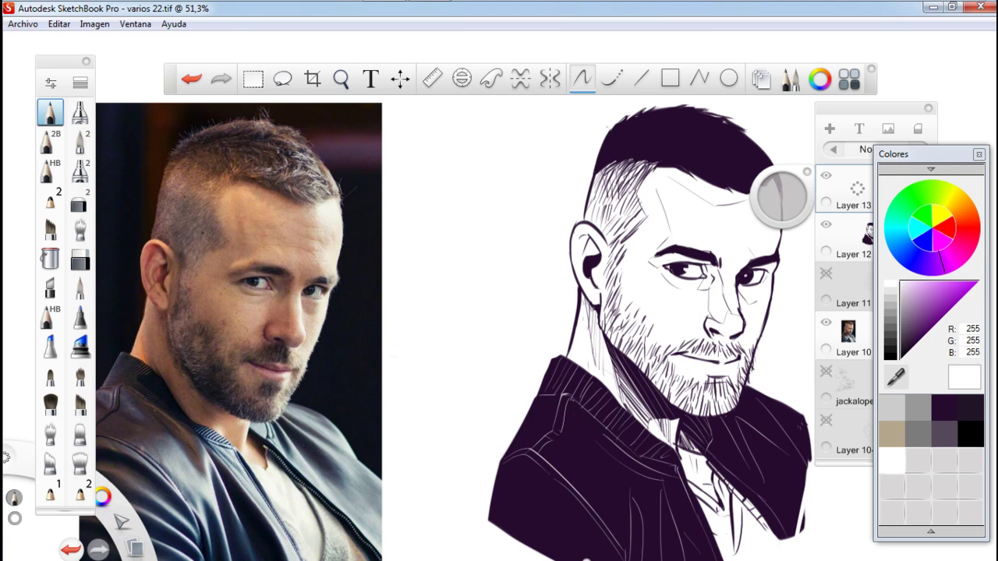
Hide the reference photo layer and clear a lasso selection on the drawing.
scroll(453, 331, "down", 1)
key("e")
scroll(628, 241, "down", 1)
left_click(826, 322)
left_click_drag(367, 397, 436, 375)
scroll(452, 312, "up", 1)
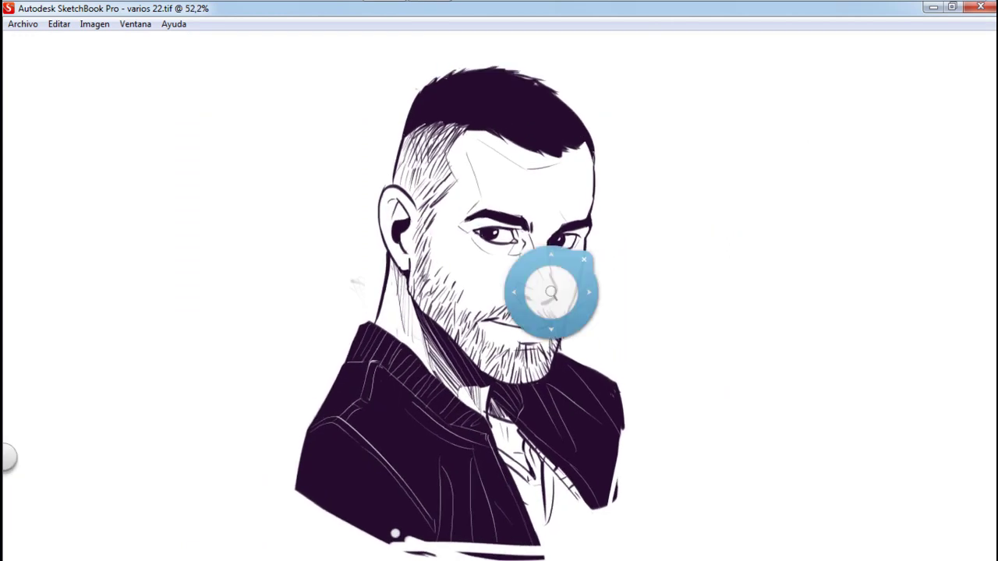
key("e")
key("e")
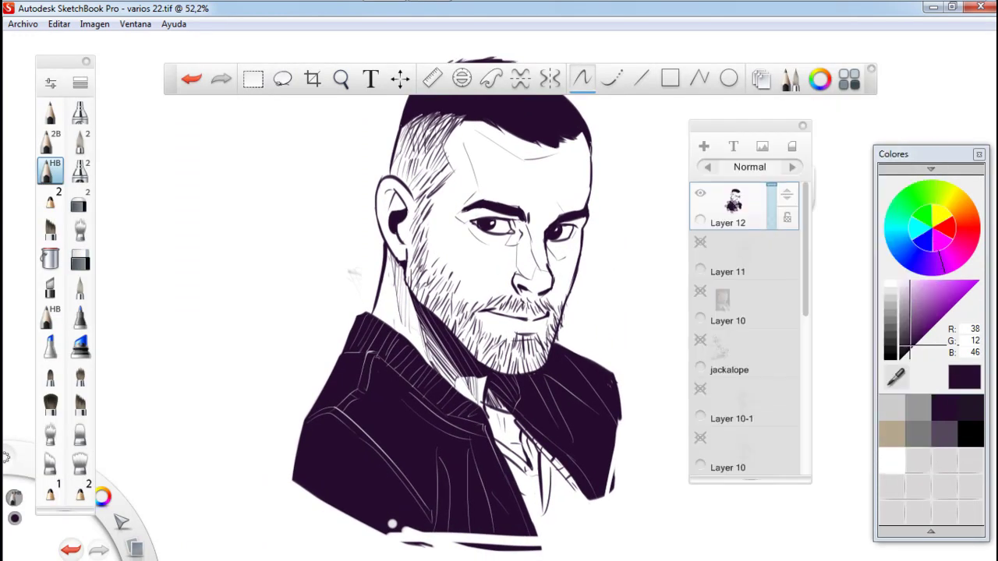
Shift the canvas, dock the layer list beside the colours, and preview without the interface.
left_click_drag(392, 525, 375, 560)
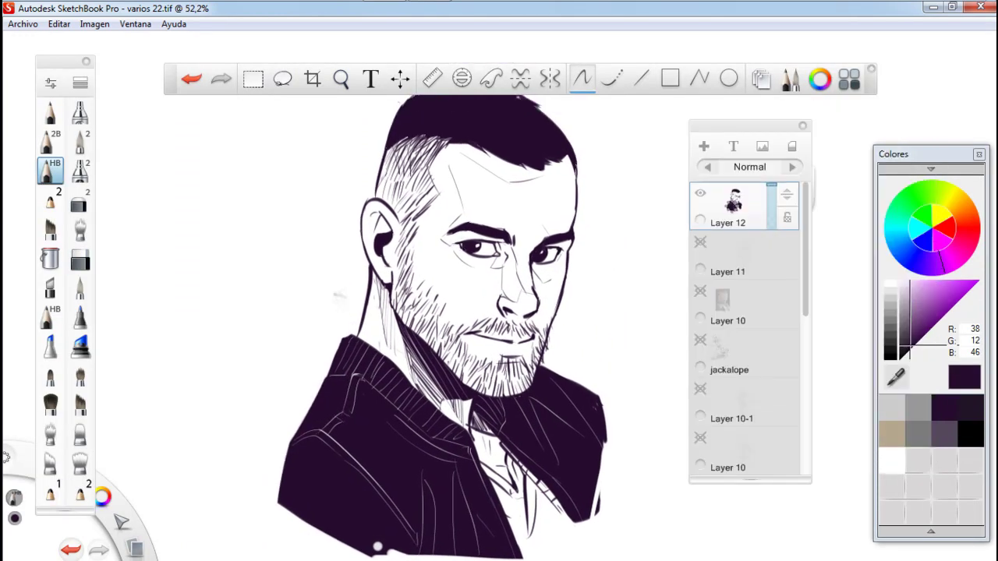
left_click_drag(748, 126, 813, 128)
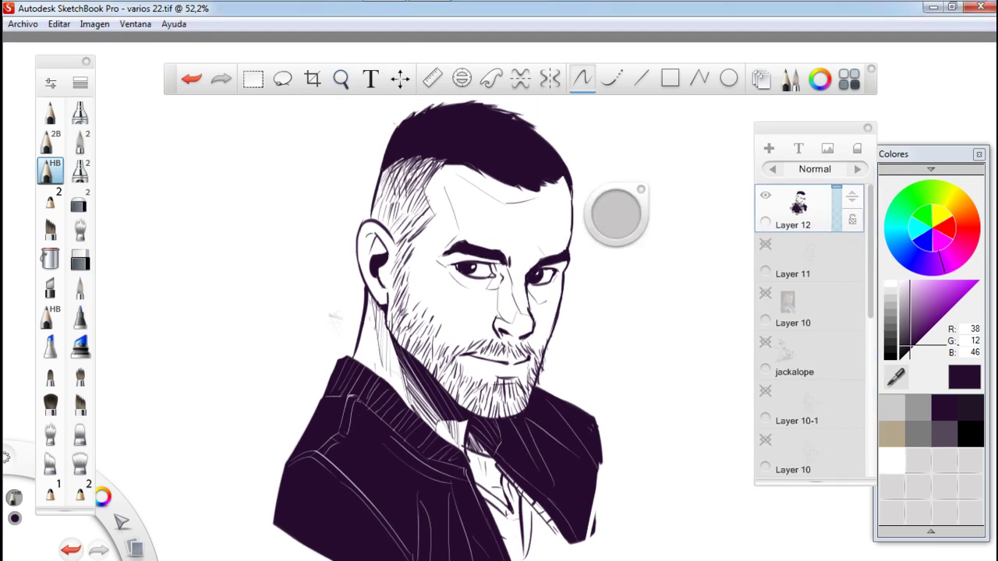
key("Tab")
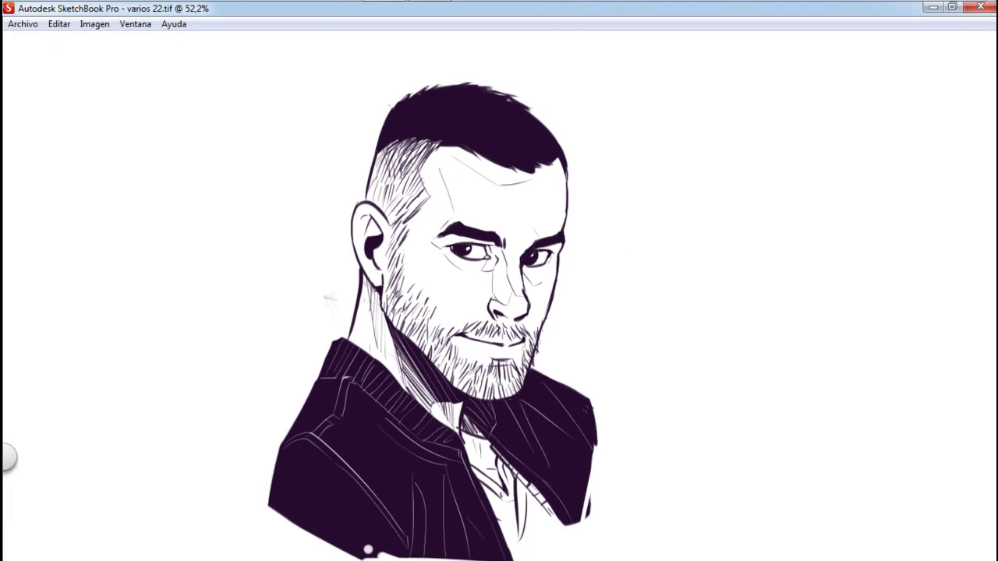
key("Tab")
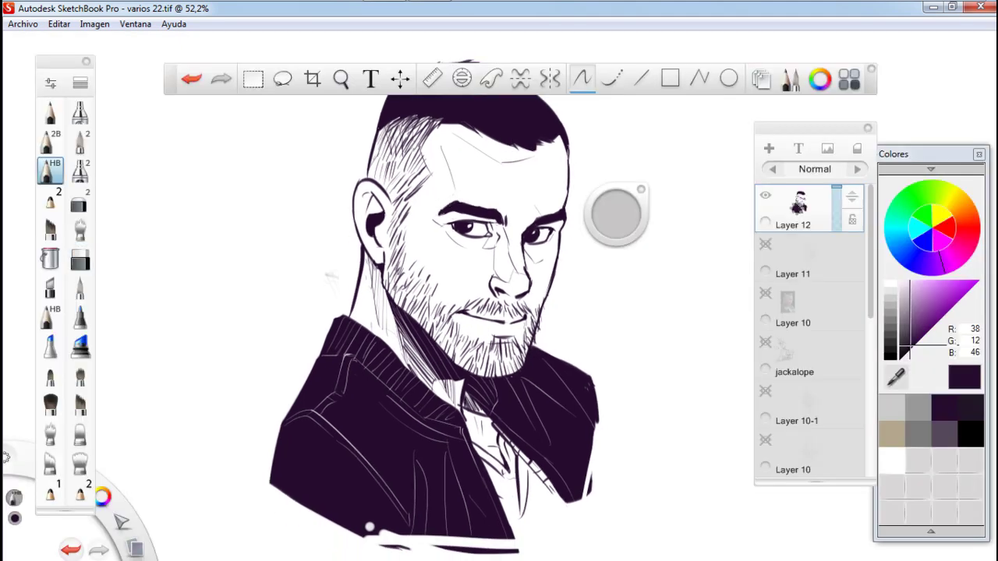
Return to the inking pencil, nudge the canvas, and hide all toolbars and panels.
key("e")
key("e")
key("e")
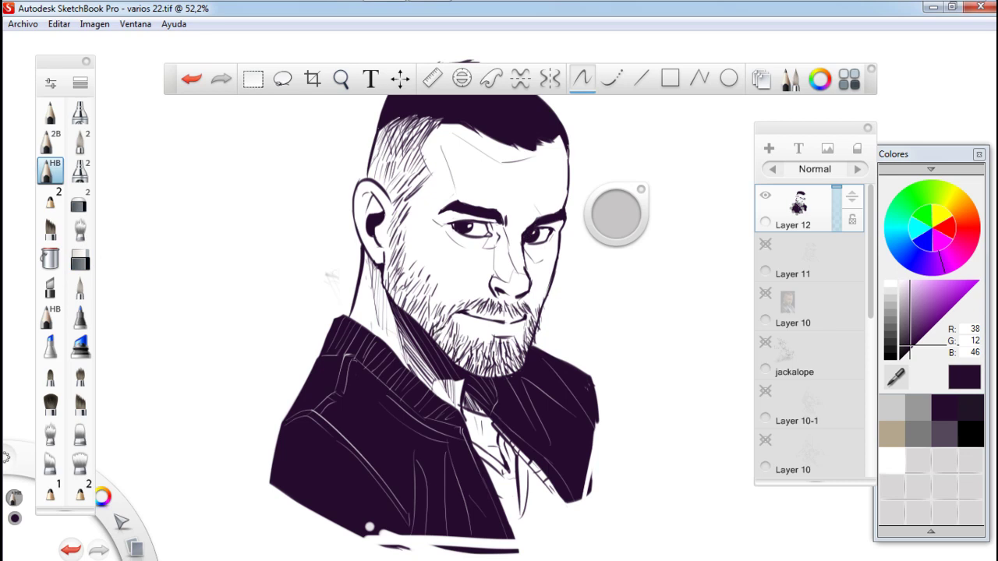
left_click_drag(370, 527, 378, 519)
key("e")
key("e")
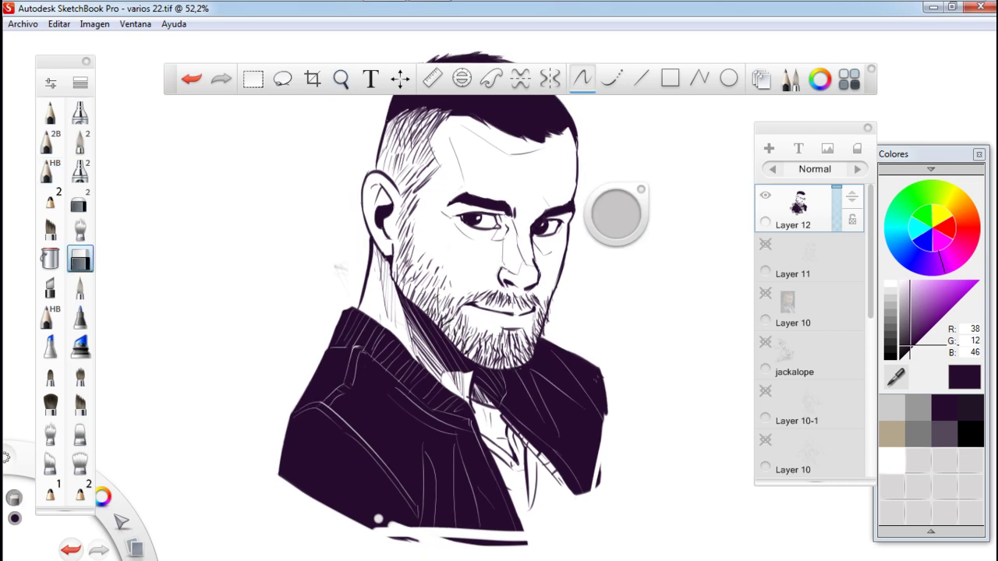
key("Tab")
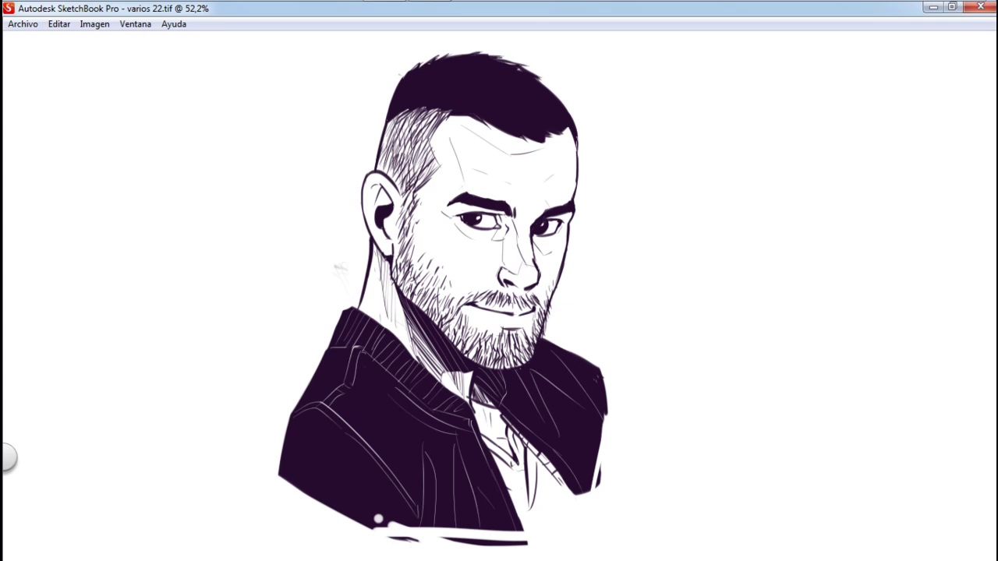
Erase the ragged left and right edges of the jacket.
mouse_move(546, 335)
left_mouse_down()
mouse_move(574, 350)
mouse_move(604, 421)
left_mouse_up()
mouse_move(276, 483)
left_mouse_down()
mouse_move(312, 362)
mouse_move(299, 388)
left_mouse_up()
scroll(299, 387, "up", 1)
key("Tab")
key("Tab")
Letter the KETSUO signature with '18 beside the head and box it in.
left_click_drag(308, 231, 324, 246)
left_click_drag(299, 248, 327, 261)
left_click_drag(294, 222, 293, 265)
left_click_drag(295, 223, 334, 265)
left_click_drag(313, 267, 313, 273)
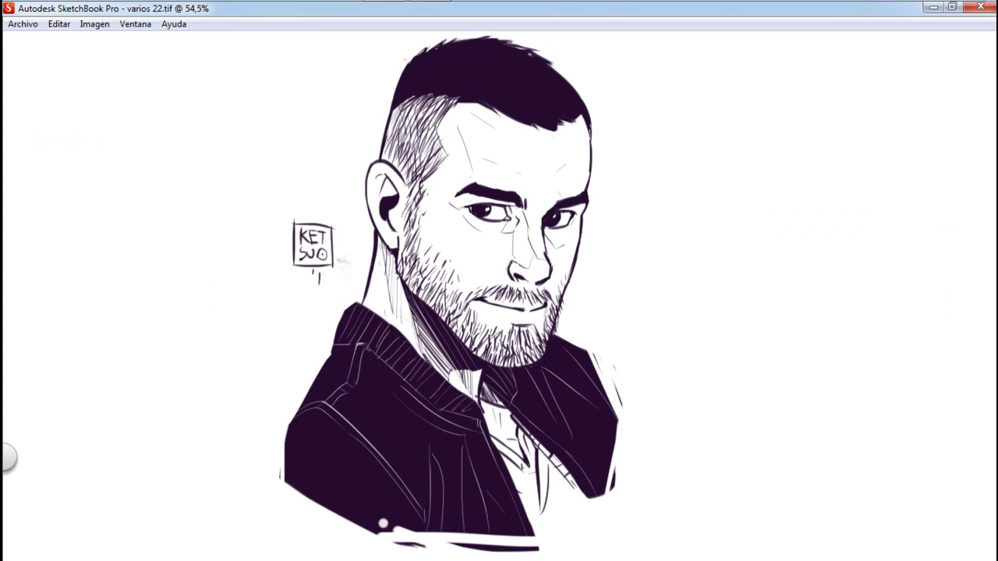